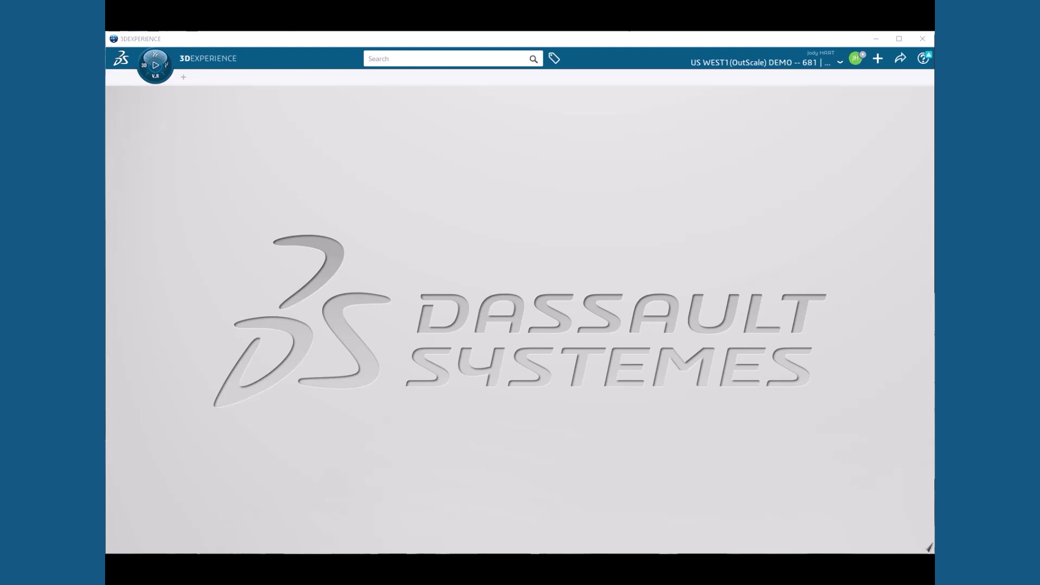
Step: Close the orientation diagram and start a Material Calibration simulation using the second calibration function type
{"action": "left_click_drag", "start_coordinate": [214, 151], "coordinate": [293, 147]}
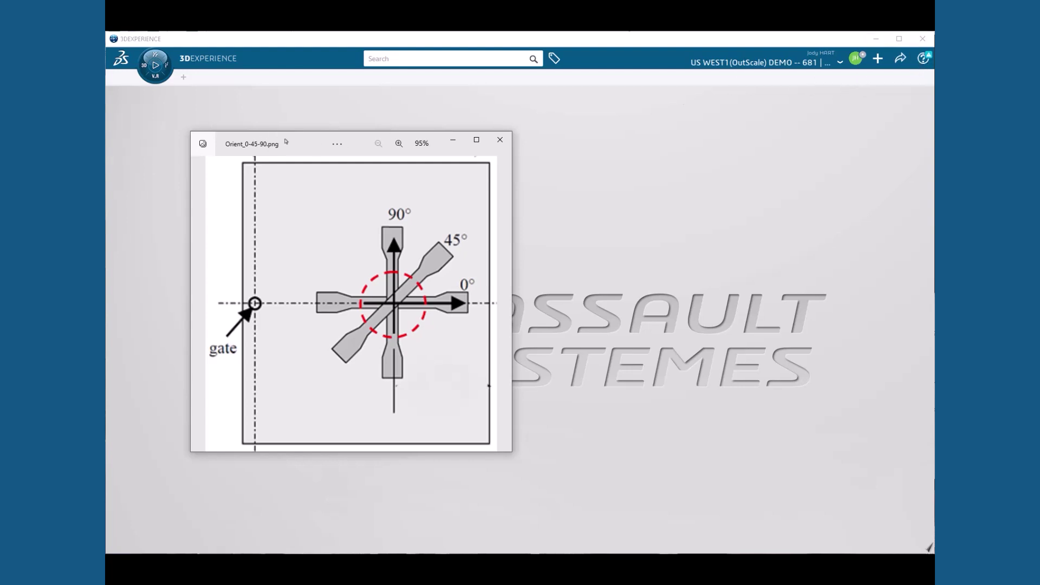
{"action": "key", "text": "alt+F4"}
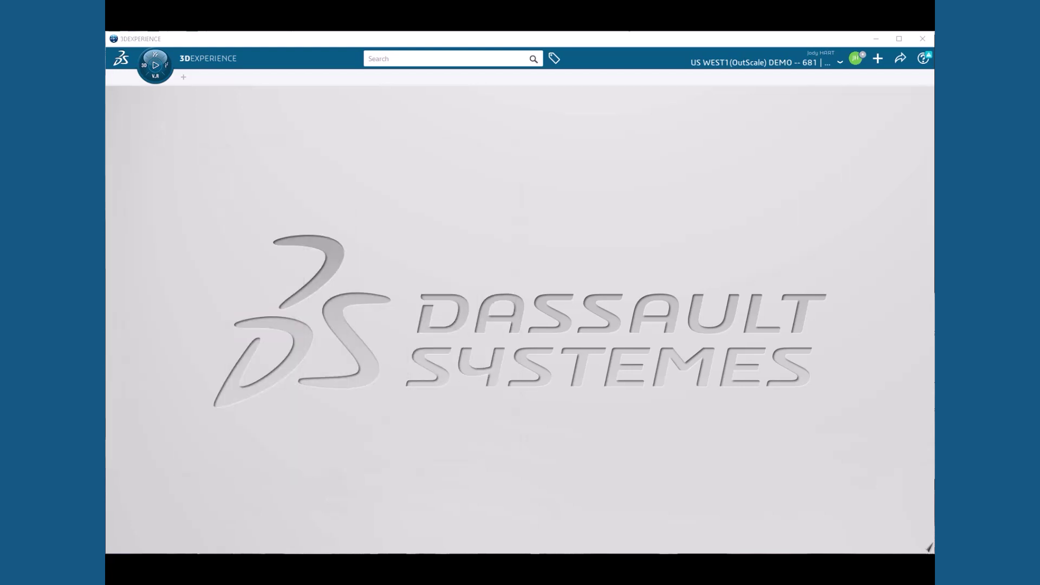
{"action": "left_click", "coordinate": [158, 77]}
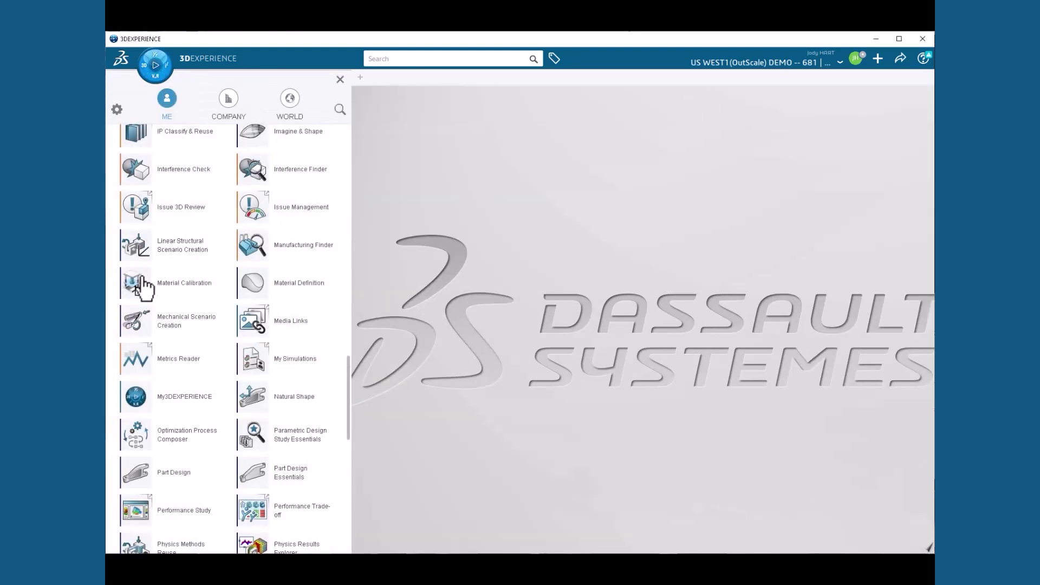
{"action": "left_click", "coordinate": [139, 279]}
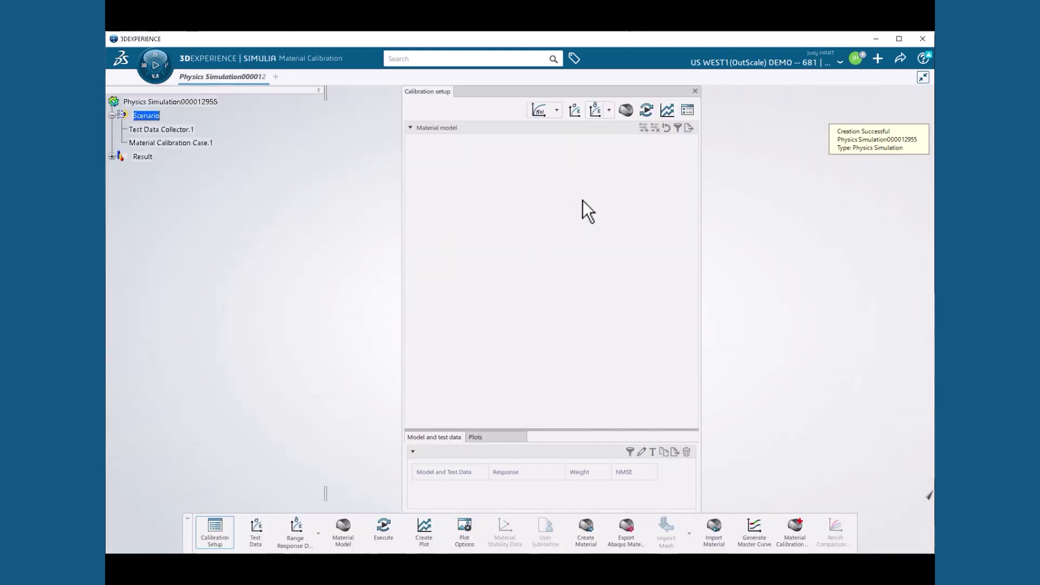
{"action": "left_click", "coordinate": [557, 111]}
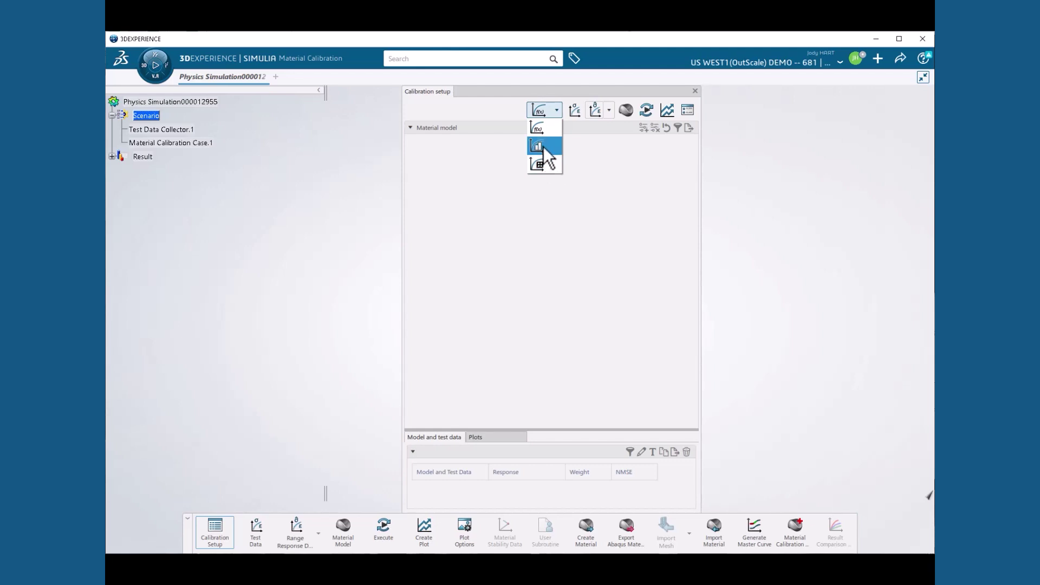
{"action": "left_click", "coordinate": [544, 147]}
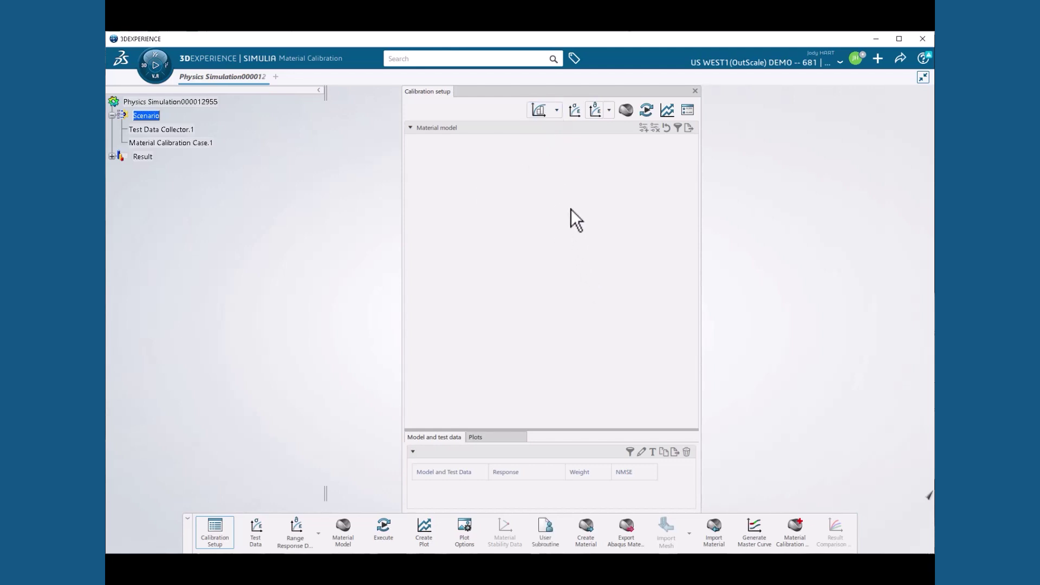
Step: Load SyntheticEpoxyStressStrain.xlsx from the Presentation folder as test data
{"action": "left_click", "coordinate": [574, 110]}
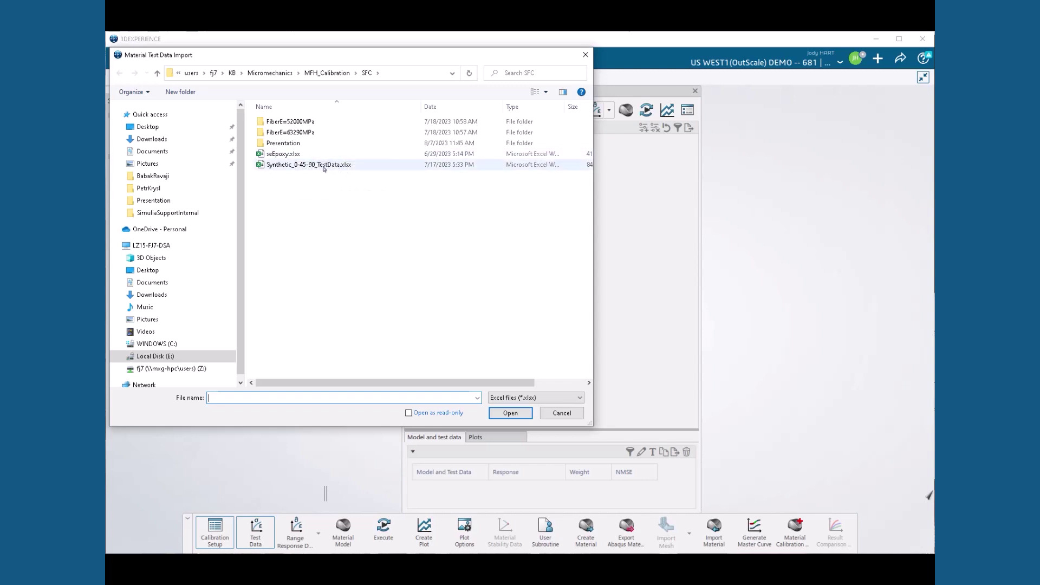
{"action": "double_click", "coordinate": [303, 143]}
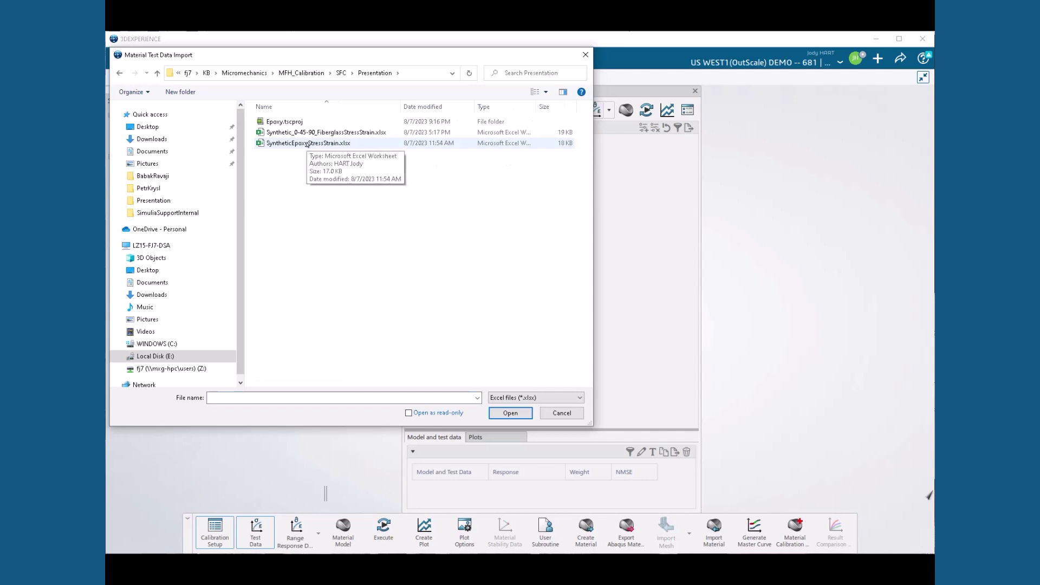
{"action": "left_click", "coordinate": [307, 143]}
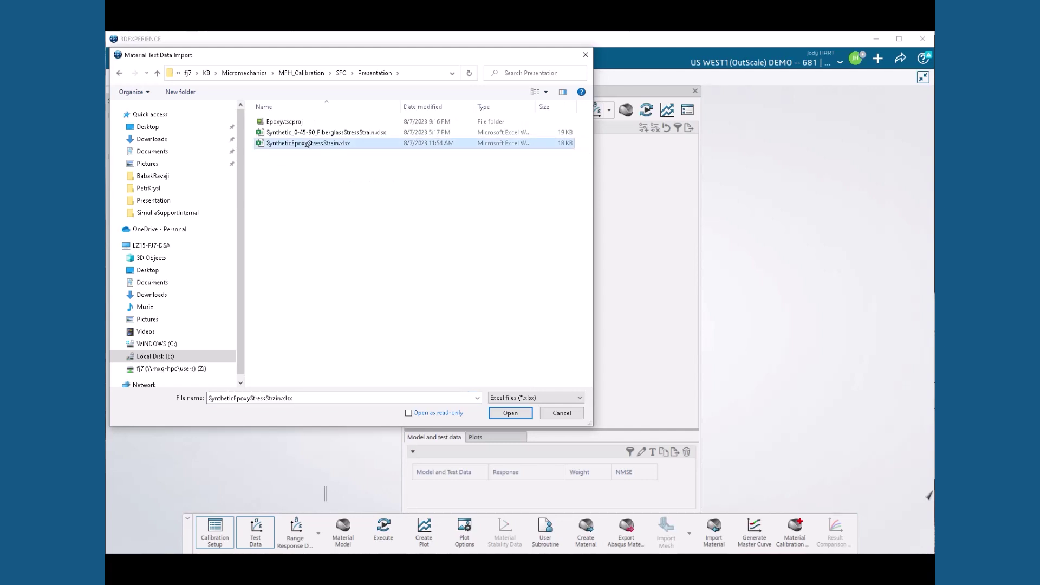
{"action": "left_click", "coordinate": [511, 413]}
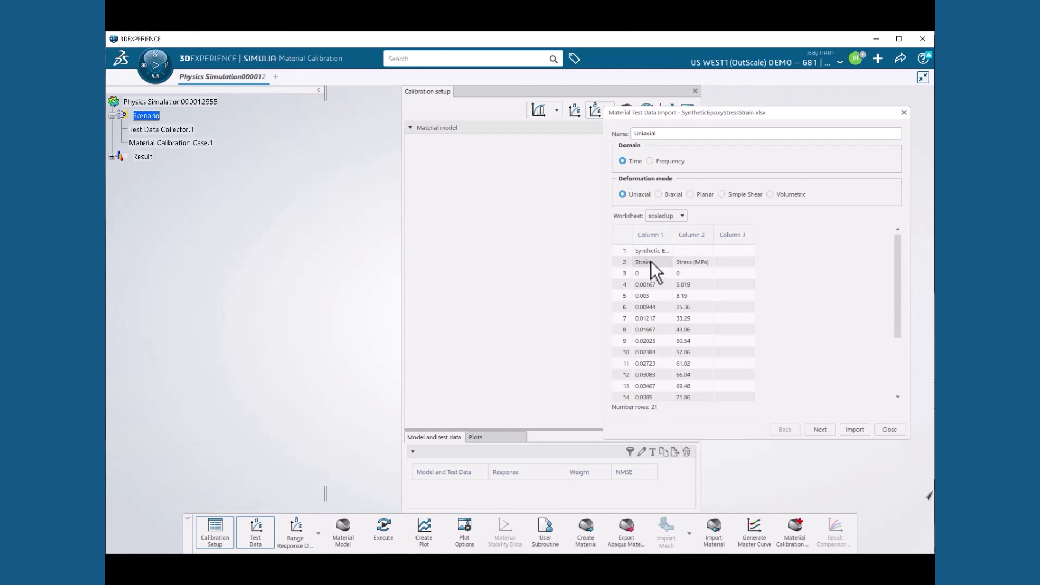
Step: Select the strain and stress columns down to the 73.44 MPa peak row and preview the curve
{"action": "left_click_drag", "start_coordinate": [893, 265], "coordinate": [902, 342]}
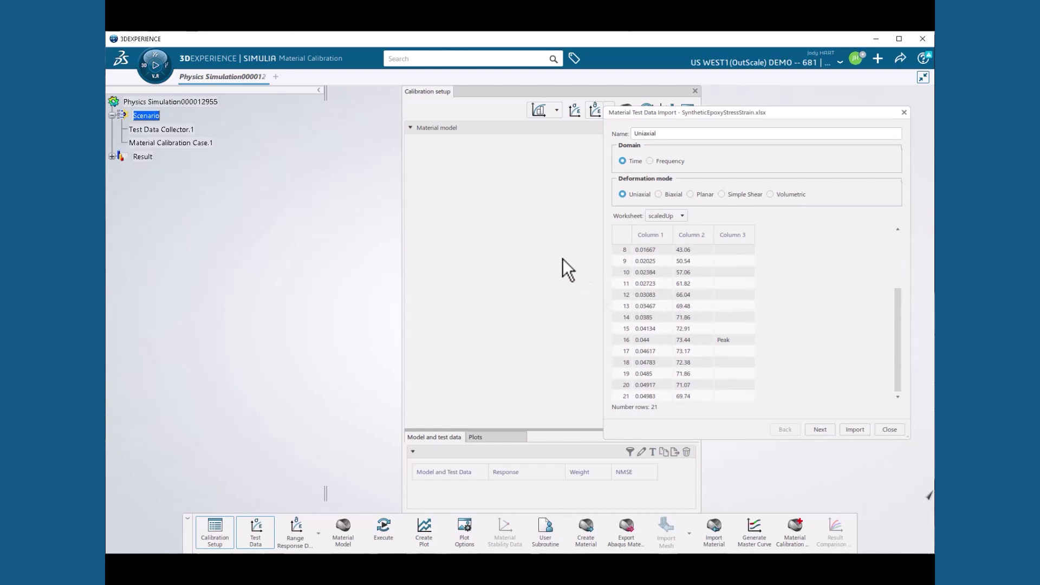
{"action": "left_click", "coordinate": [685, 339], "text": "shift"}
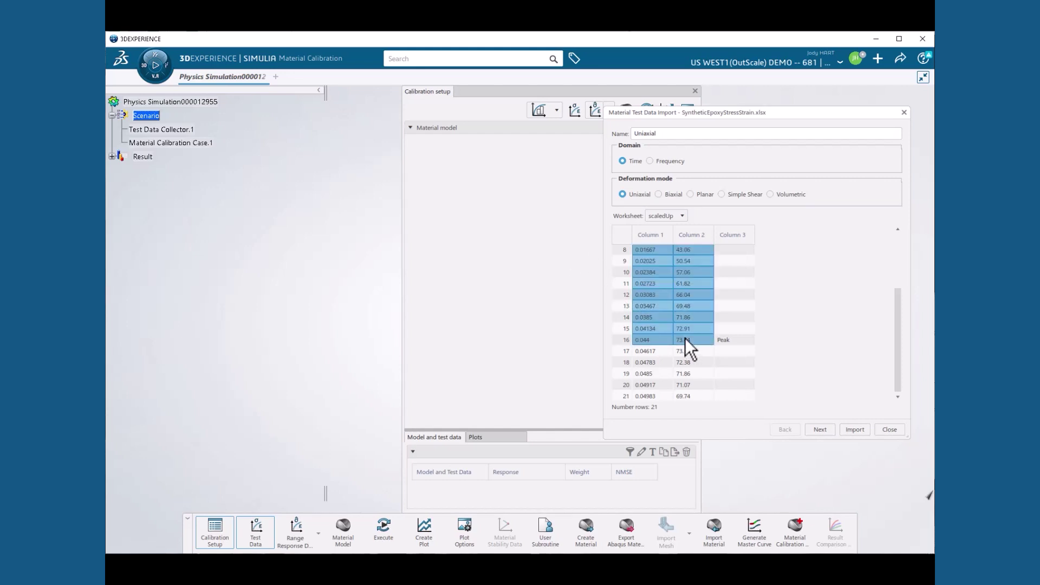
{"action": "left_click", "coordinate": [821, 429]}
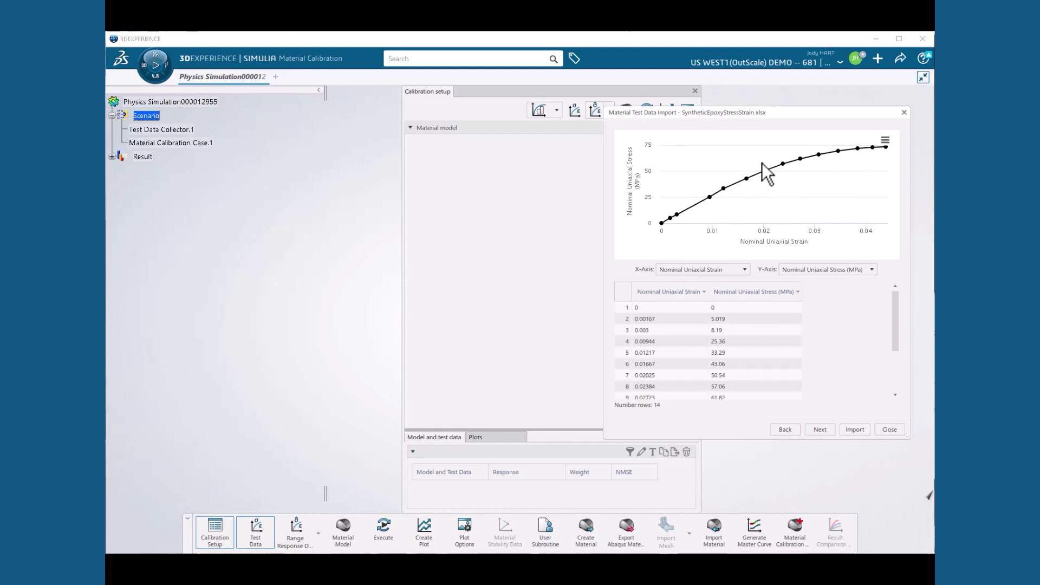
Step: Keep strain and stress as the chart axes and advance to the 0.01_s, 293.15 K test conditions
{"action": "left_click", "coordinate": [743, 267]}
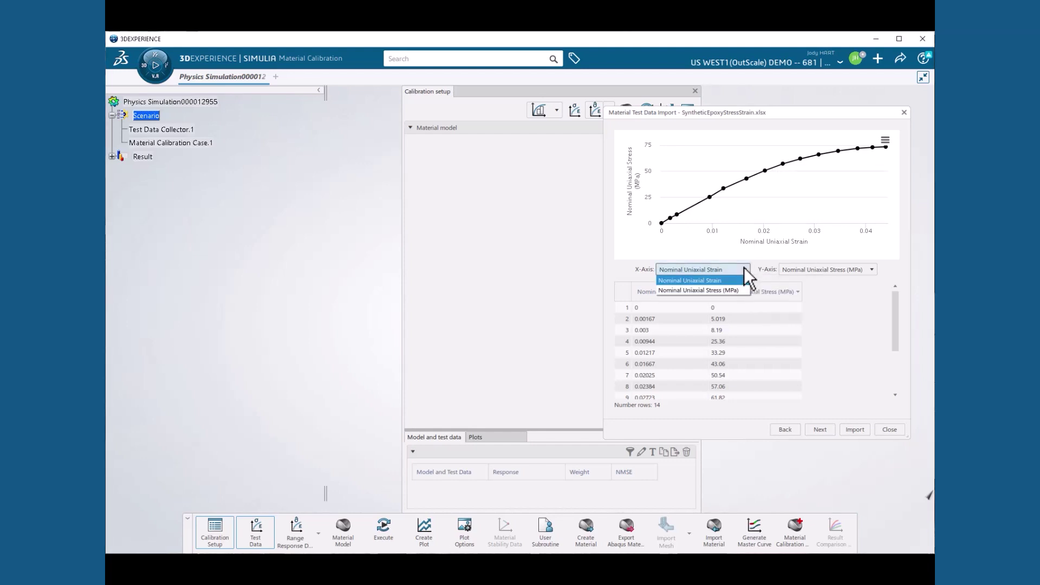
{"action": "left_click", "coordinate": [870, 268]}
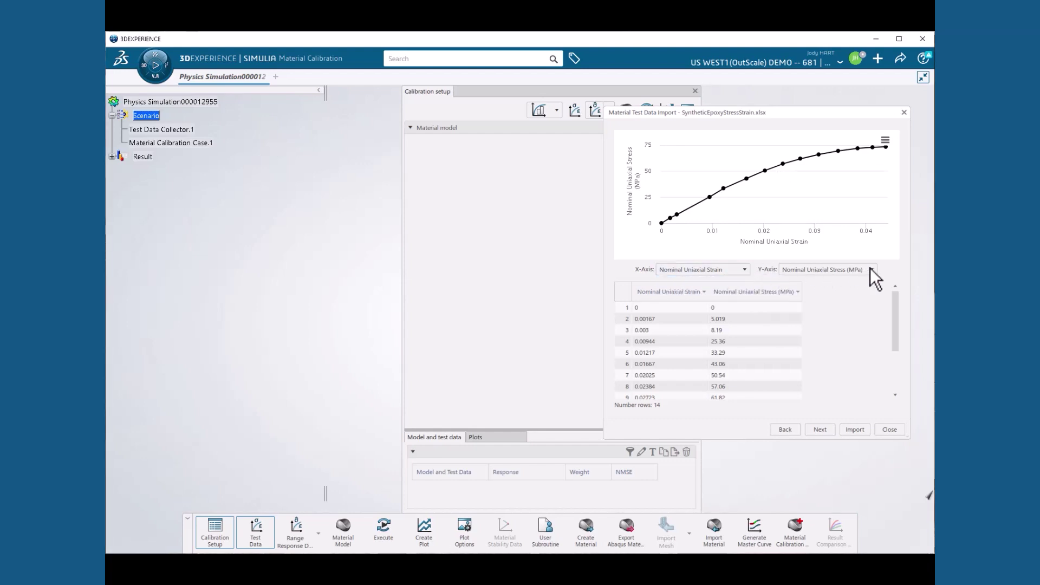
{"action": "left_click", "coordinate": [871, 267]}
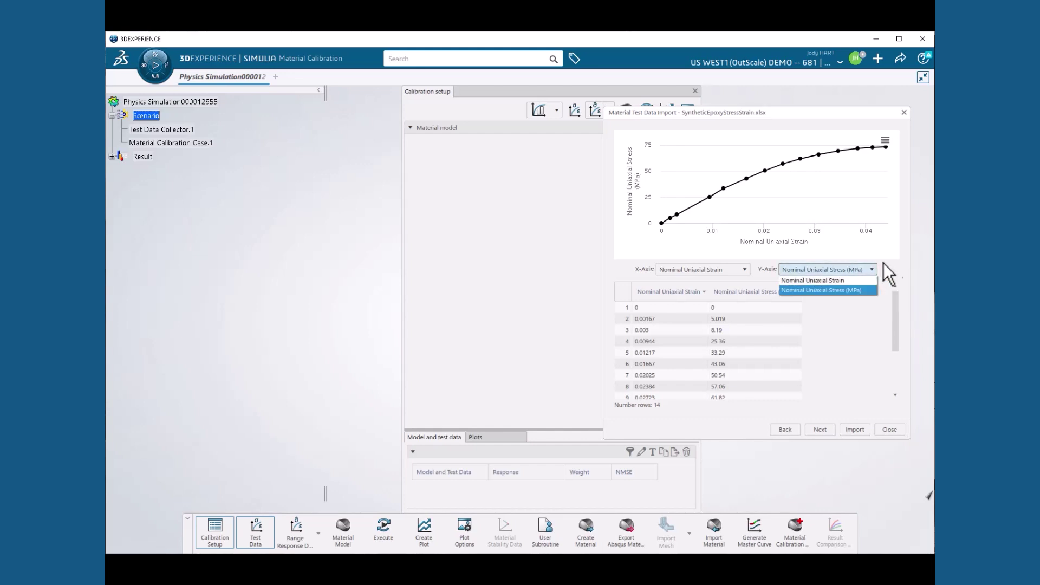
{"action": "left_click", "coordinate": [824, 430]}
{"action": "left_click", "coordinate": [820, 429]}
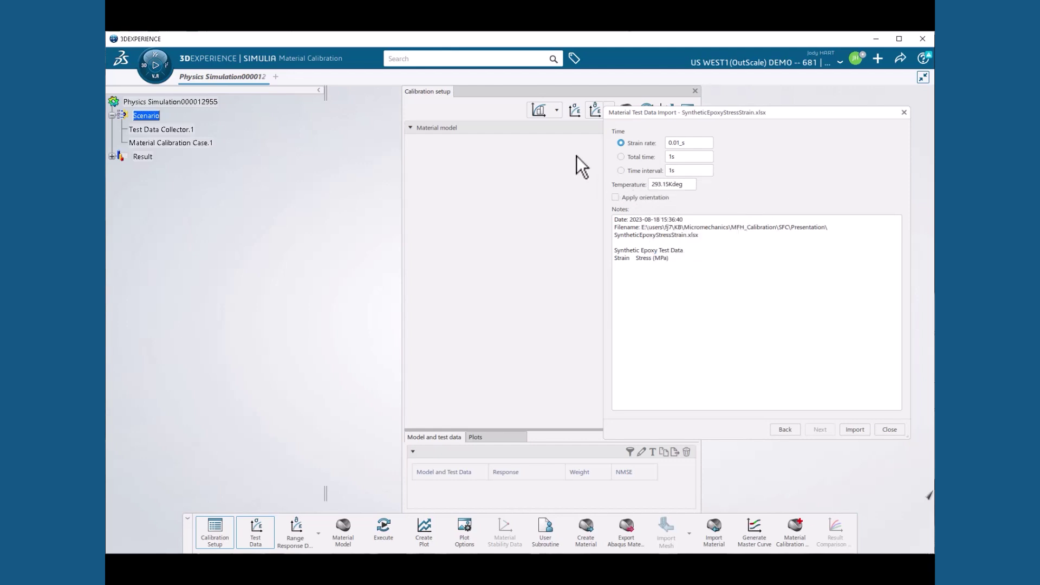
Step: Import the epoxy data as Uniaxial.1 and close the import window
{"action": "left_click", "coordinate": [856, 430]}
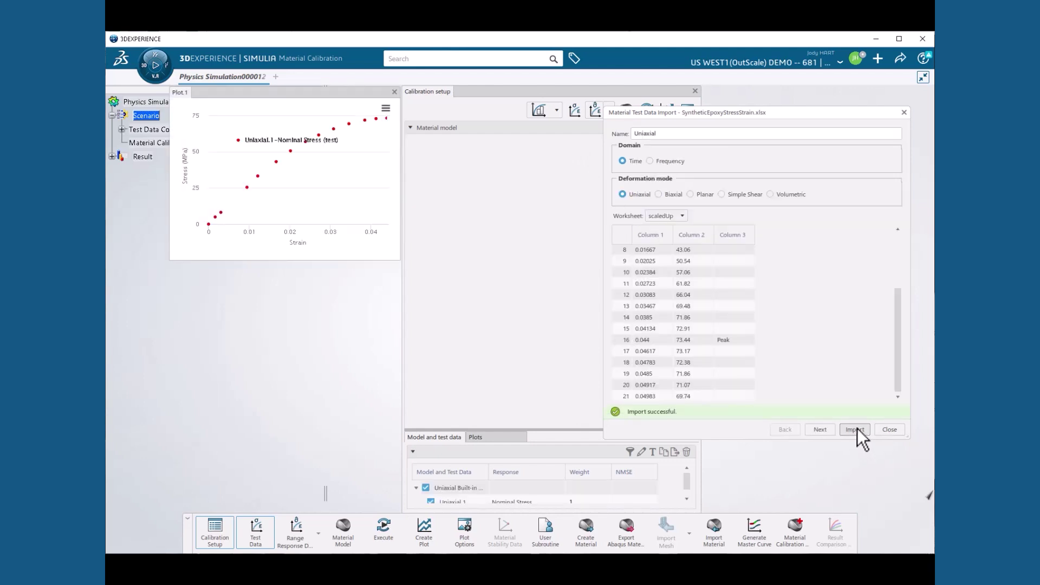
{"action": "left_click", "coordinate": [892, 431]}
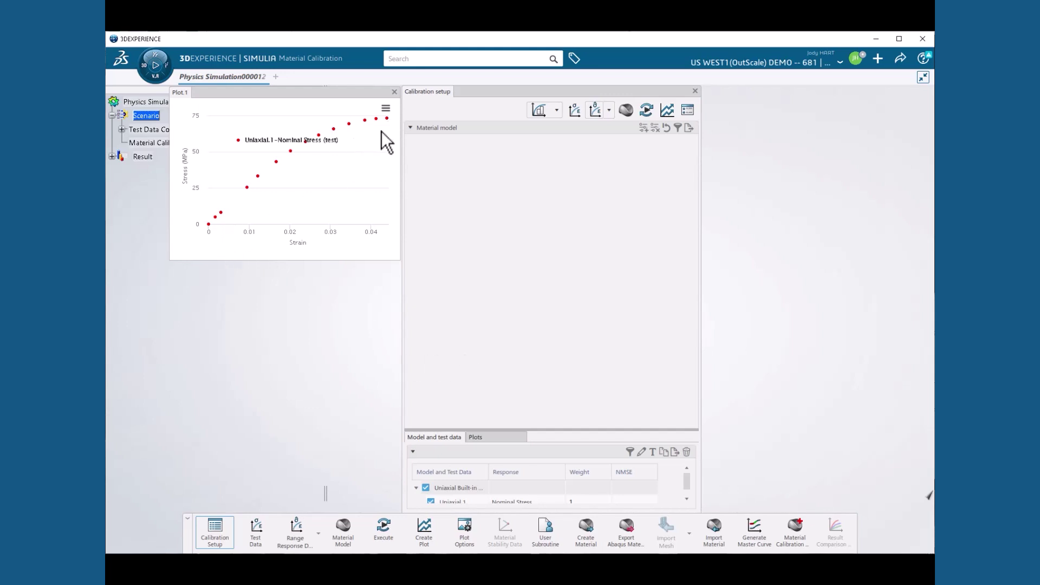
Step: Choose Elastic-Plastic from Linear Elastic > Elastic-Plastic, metals as the calibrated material model
{"action": "left_click", "coordinate": [625, 112]}
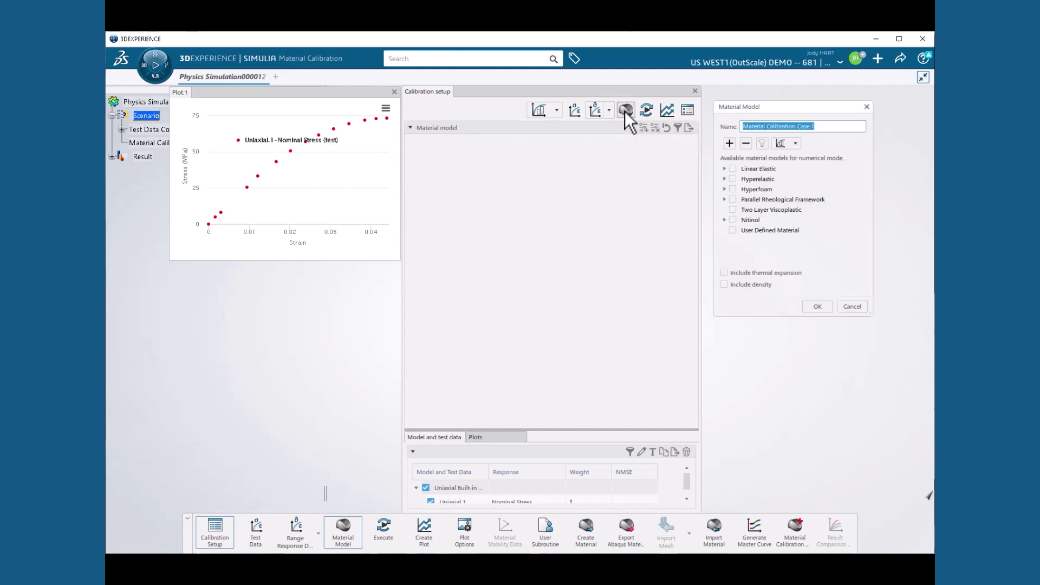
{"action": "left_click", "coordinate": [725, 169]}
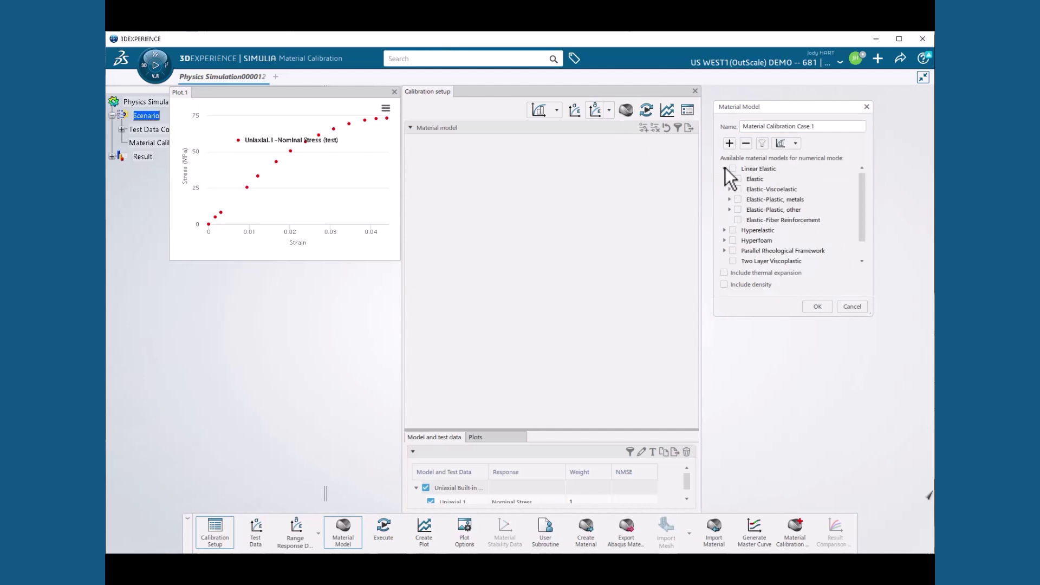
{"action": "left_click", "coordinate": [730, 199]}
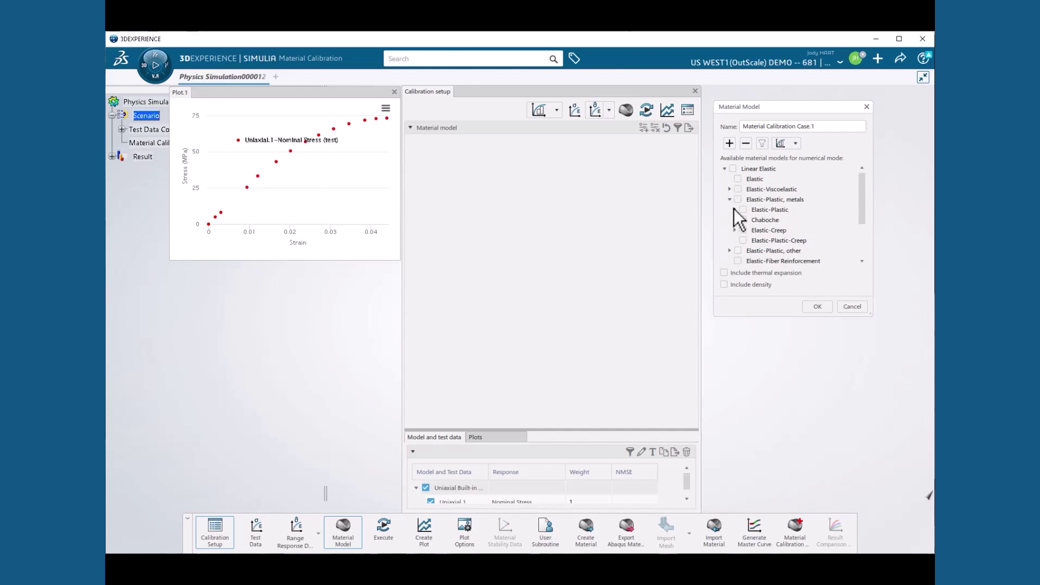
{"action": "left_click", "coordinate": [734, 209]}
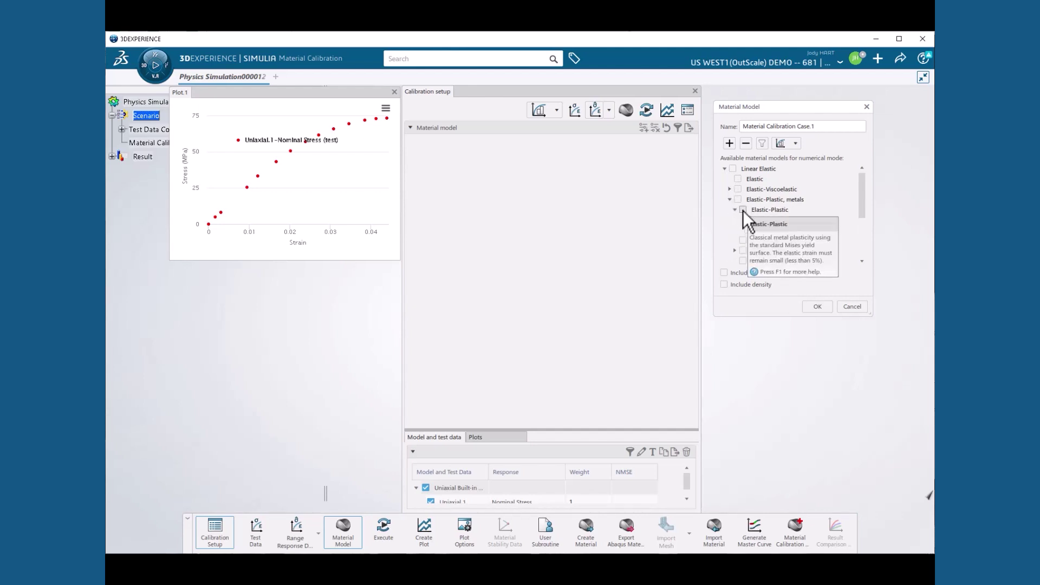
{"action": "left_click", "coordinate": [743, 209]}
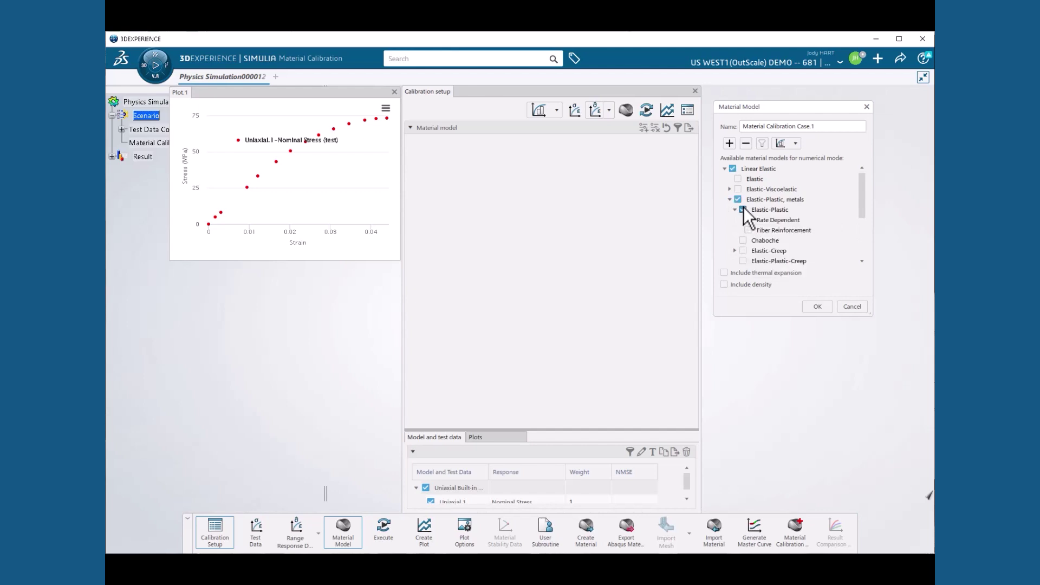
{"action": "left_click", "coordinate": [816, 306]}
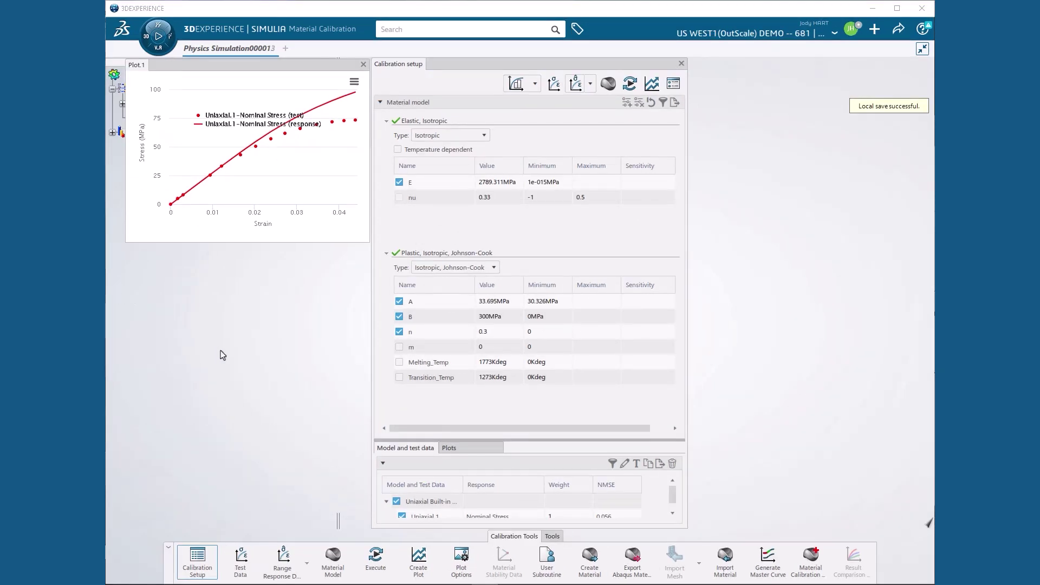
Step: Switch the plastic type from Johnson-Cook to Isotropic Exponential and acknowledge the plotting warning
{"action": "left_click", "coordinate": [495, 268]}
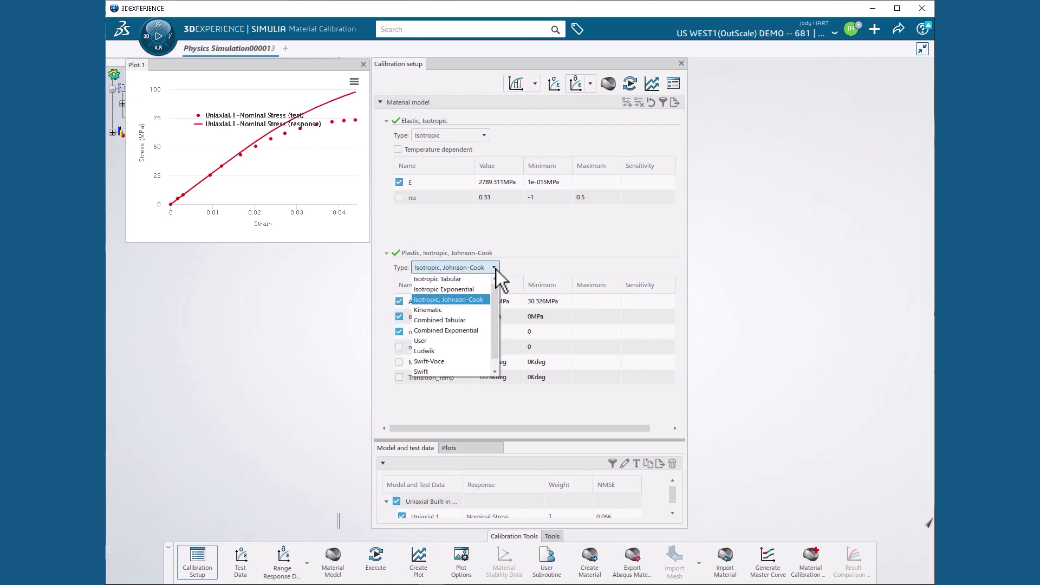
{"action": "left_click", "coordinate": [473, 291]}
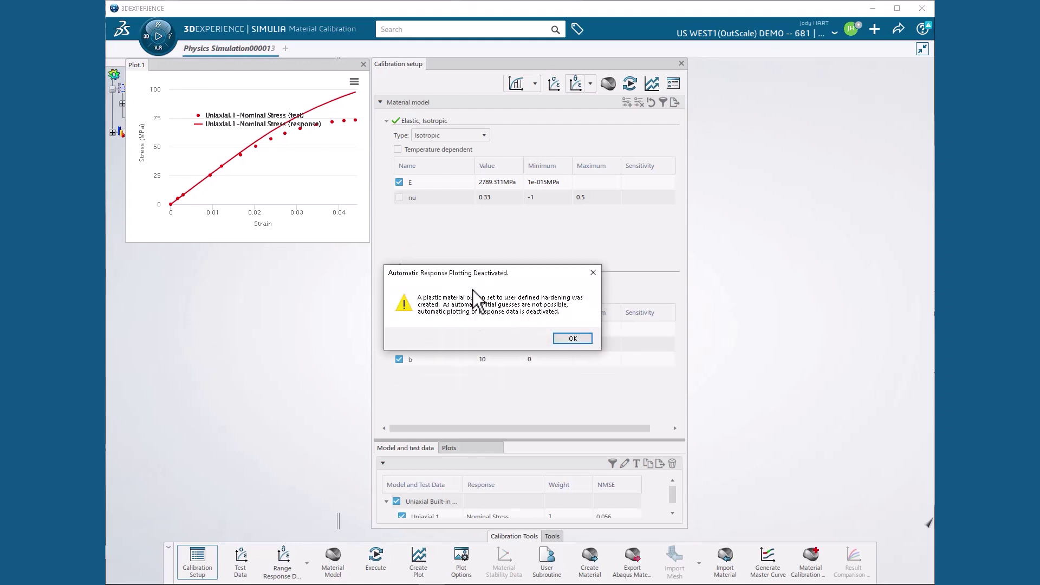
{"action": "left_click", "coordinate": [573, 339]}
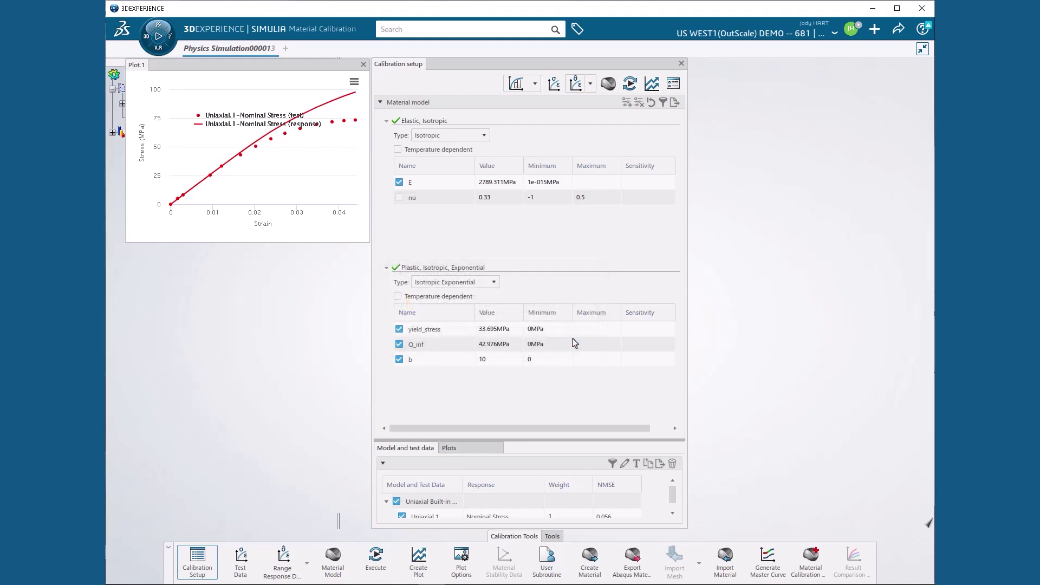
Step: Enable automatic response data updates from the Plots list so Plot.1 recomputes
{"action": "left_click", "coordinate": [486, 446]}
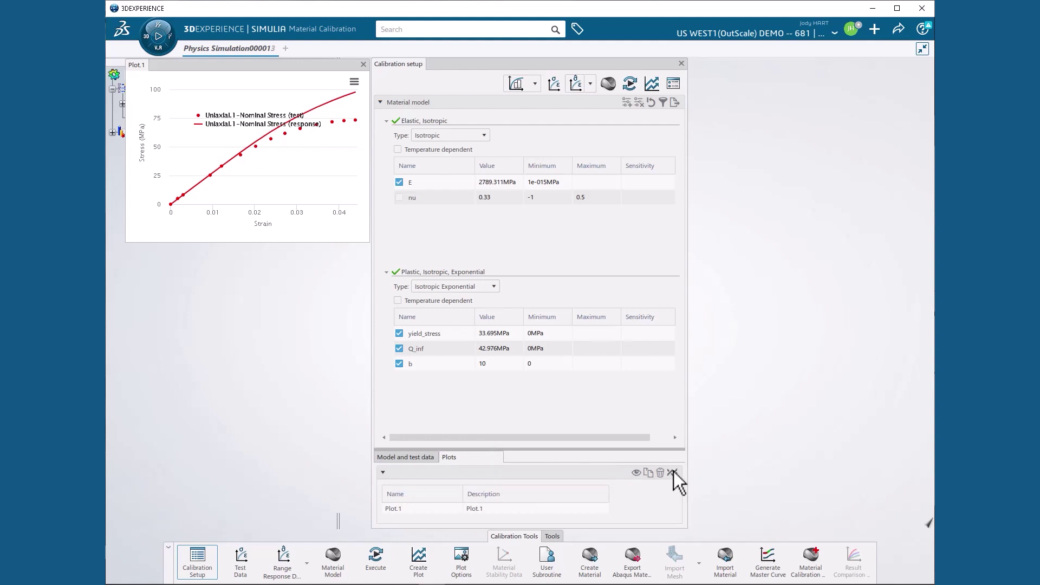
{"action": "left_click", "coordinate": [673, 472]}
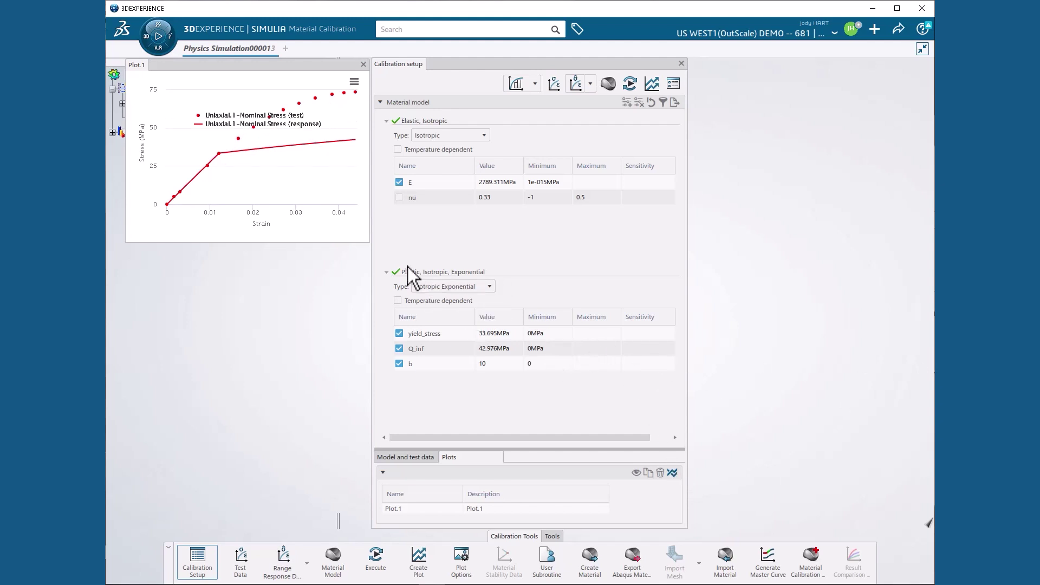
Step: Change the Poisson's ratio nu value from 0.33 to 0.35
{"action": "double_click", "coordinate": [491, 197]}
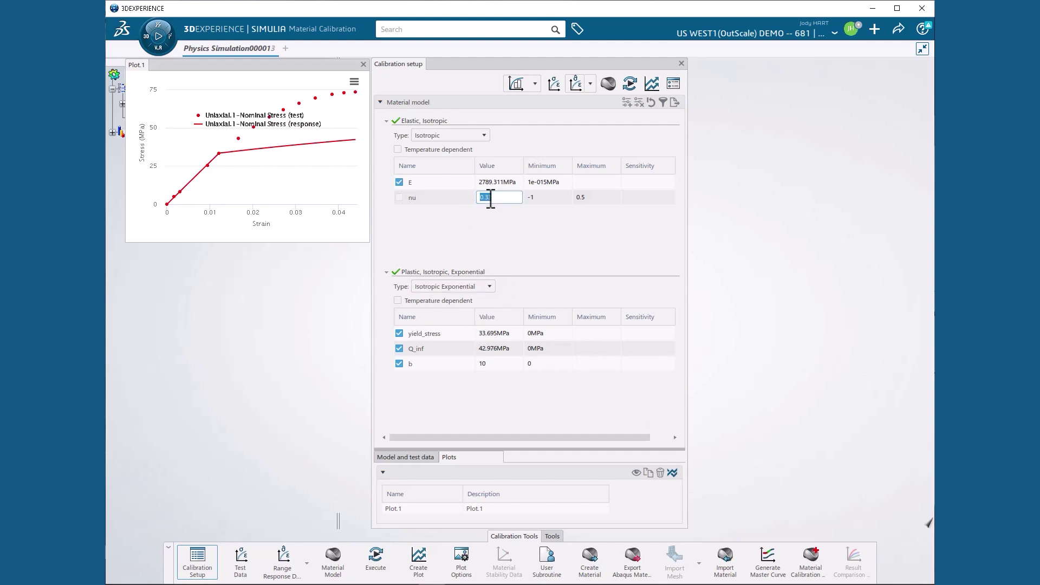
{"action": "type", "text": "0.35"}
Step: Set the optimization algorithm to BFGS, keeping Mean Square Error (MSE) as the error measure
{"action": "left_click", "coordinate": [675, 83]}
{"action": "left_click", "coordinate": [819, 95]}
{"action": "left_click", "coordinate": [800, 103]}
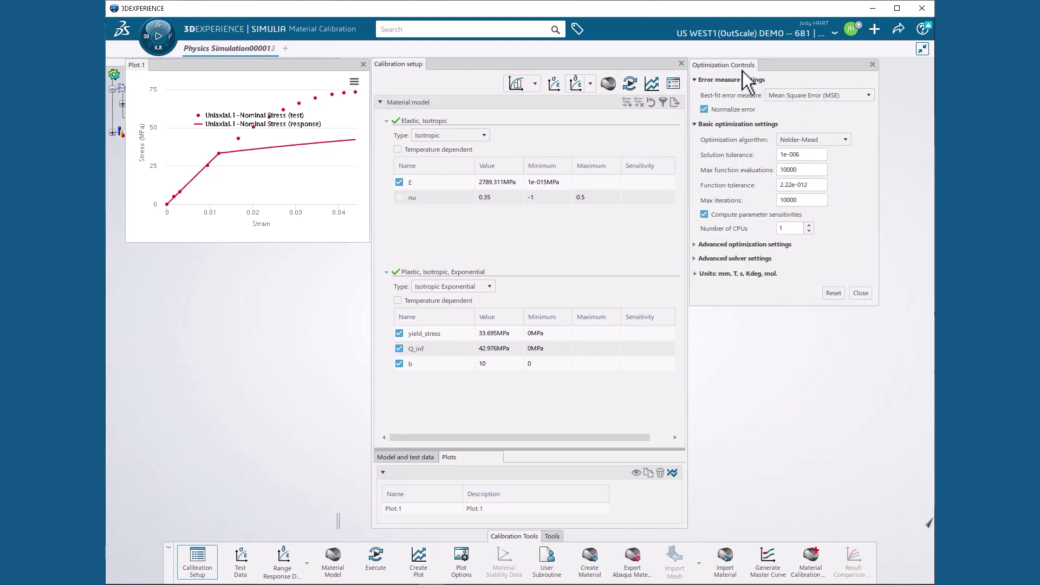
{"action": "left_click", "coordinate": [865, 96]}
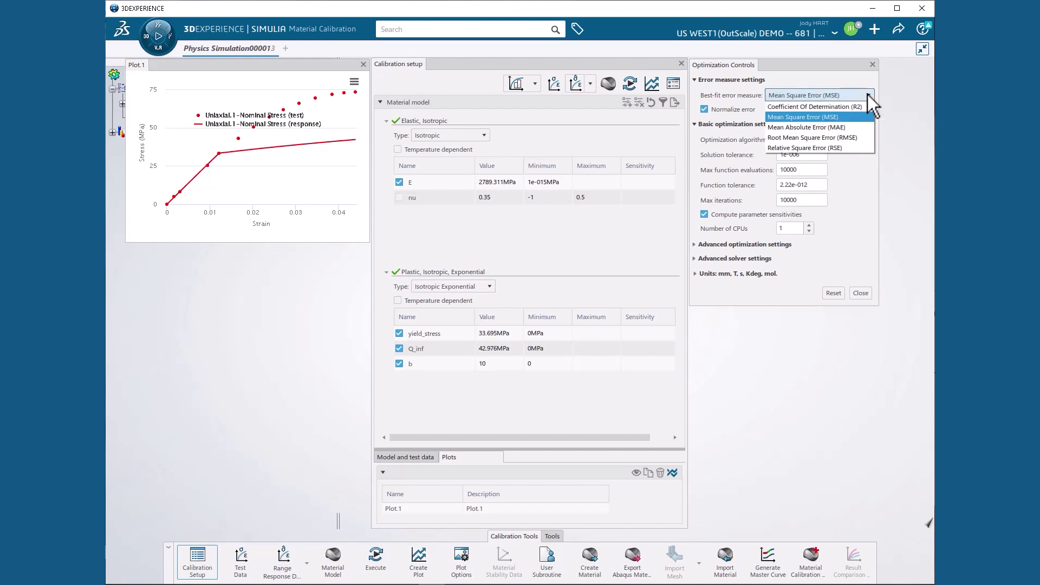
{"action": "left_click", "coordinate": [853, 93]}
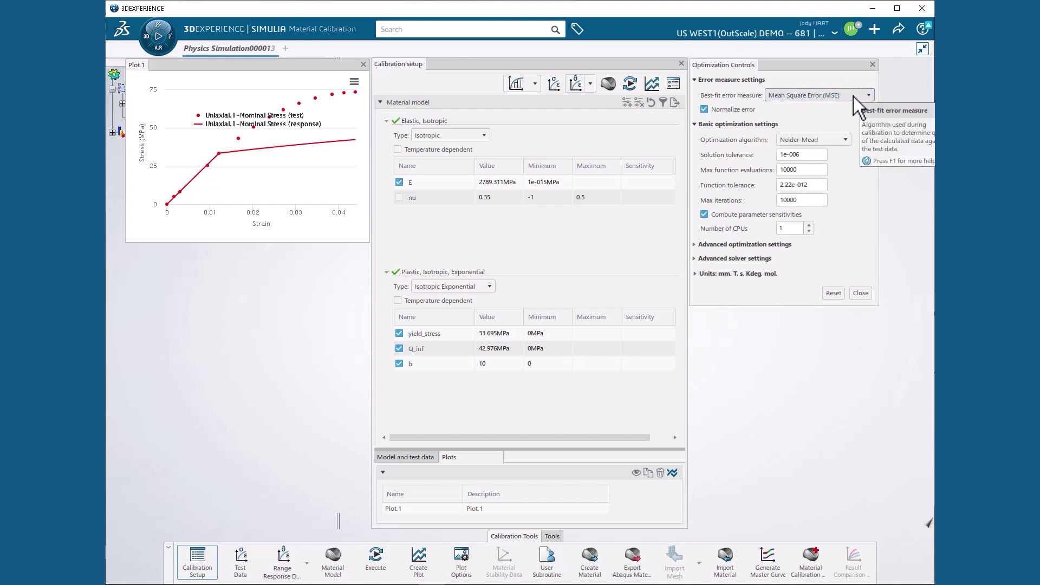
{"action": "left_click", "coordinate": [845, 140]}
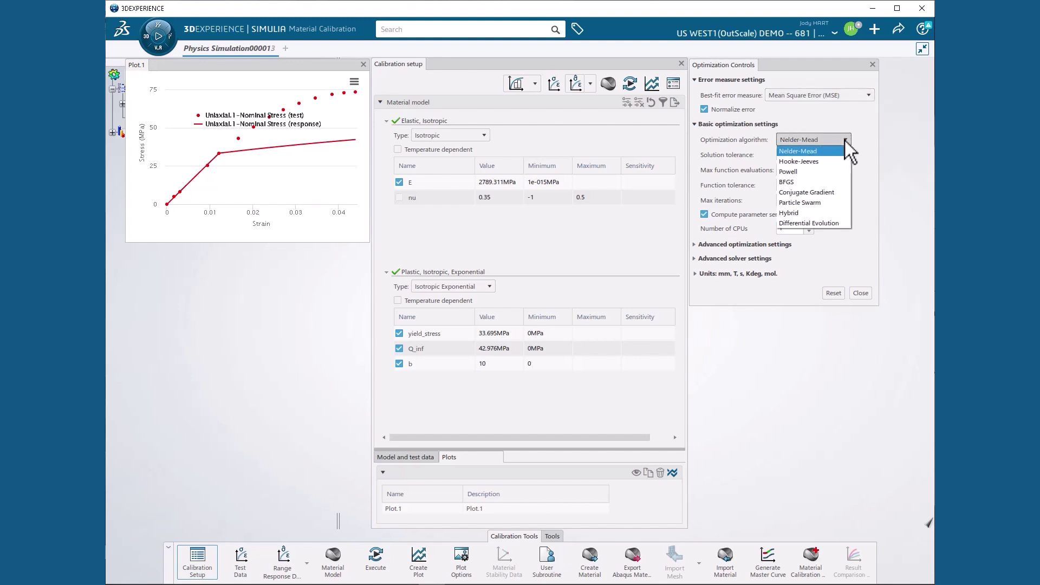
{"action": "left_click", "coordinate": [817, 183]}
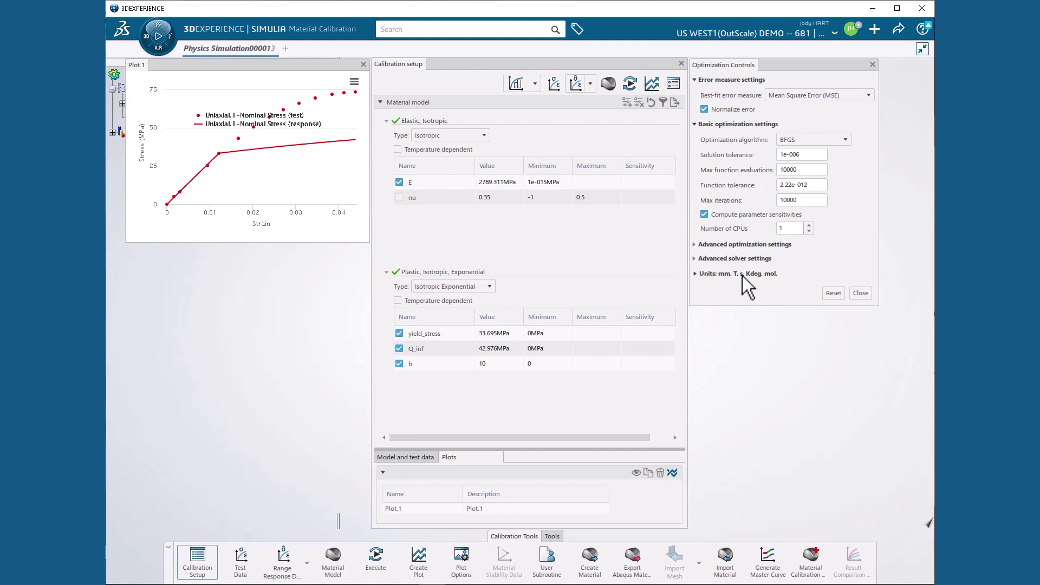
{"action": "left_click", "coordinate": [860, 293]}
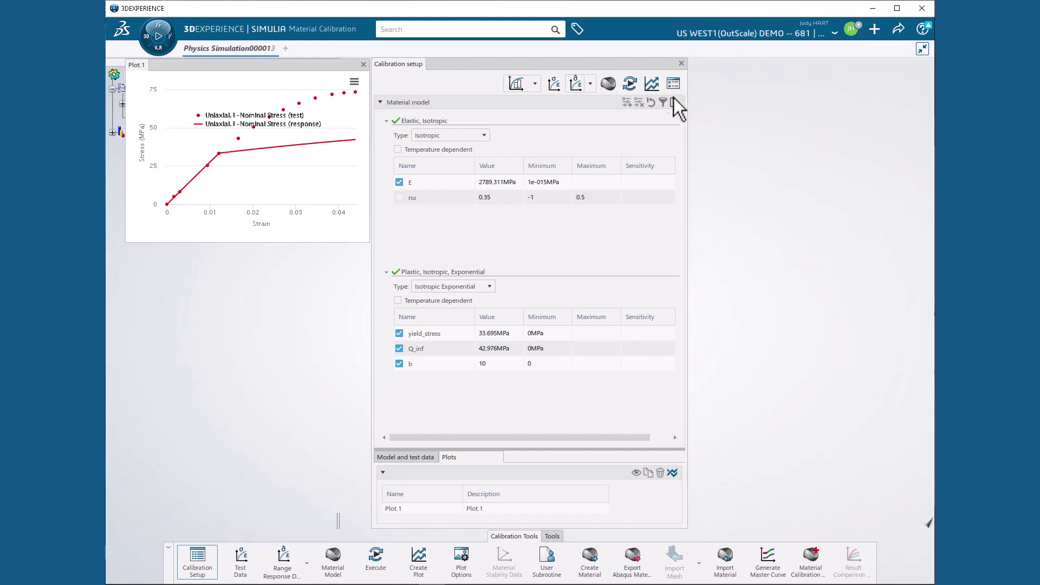
Step: Run the calibration, fitting E 2759.118 MPa, yield_stress 39.184 MPa, Q_inf 37.463 MPa and b 248.076
{"action": "left_click", "coordinate": [630, 84]}
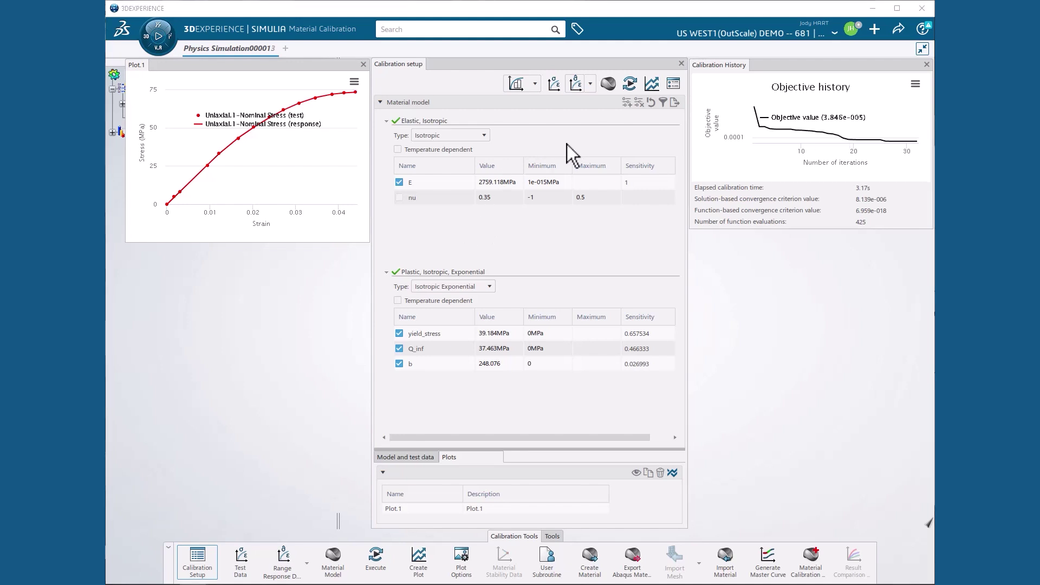
Step: Save the calibrated session locally, keeping the fitted exponential-hardening parameters
{"action": "left_click", "coordinate": [548, 128]}
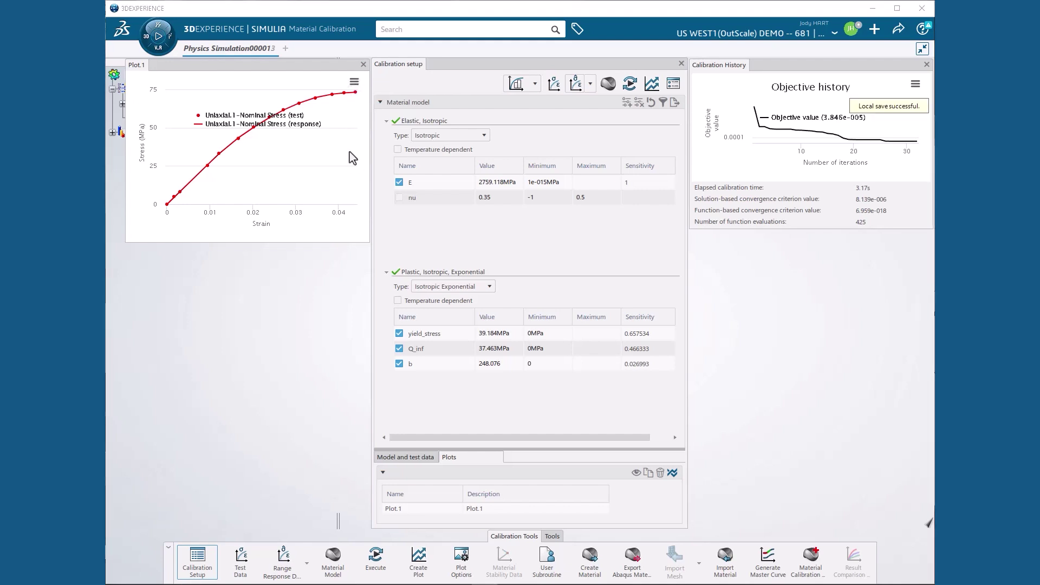
Step: Turn off Plot test and Plot response for Uniaxial.1 in the Plot.1 settings
{"action": "left_click", "coordinate": [354, 83]}
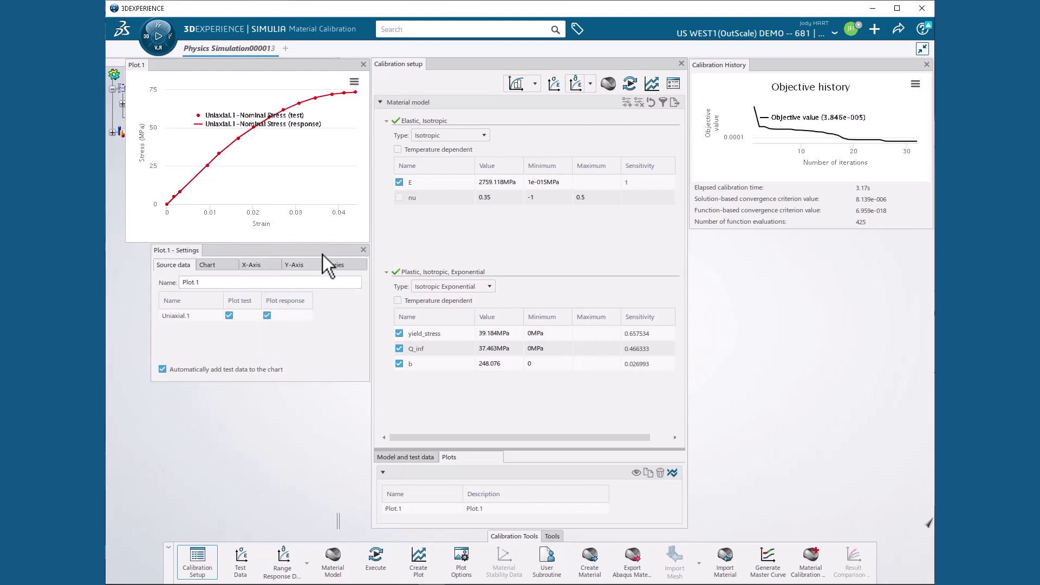
{"action": "left_click", "coordinate": [229, 316]}
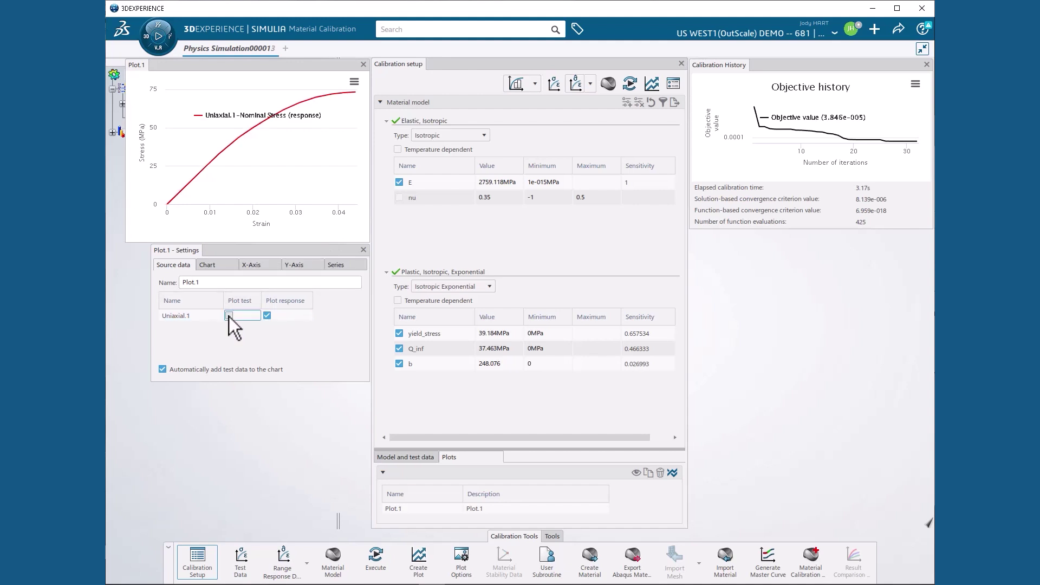
{"action": "left_click", "coordinate": [266, 315]}
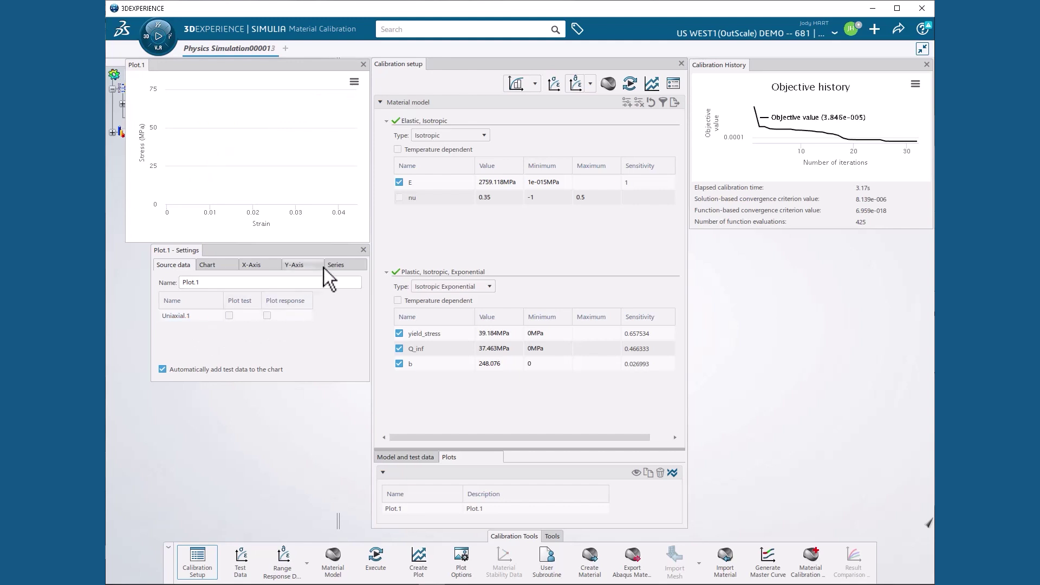
{"action": "left_click", "coordinate": [363, 251]}
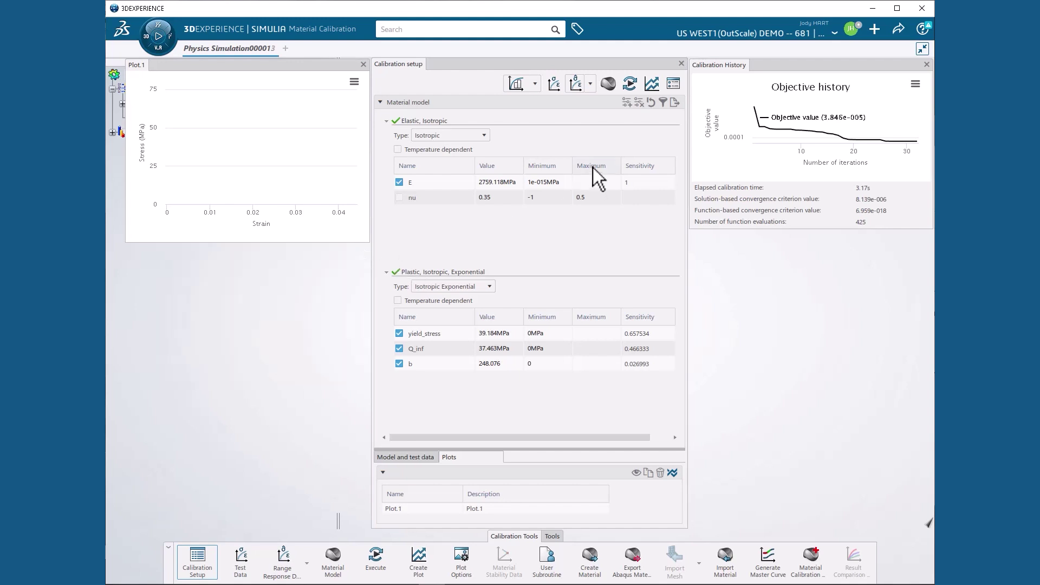
Step: Load Synthetic_0-45-90_FiberglassStressStrain.xlsx as the new test data to import
{"action": "left_click", "coordinate": [554, 83]}
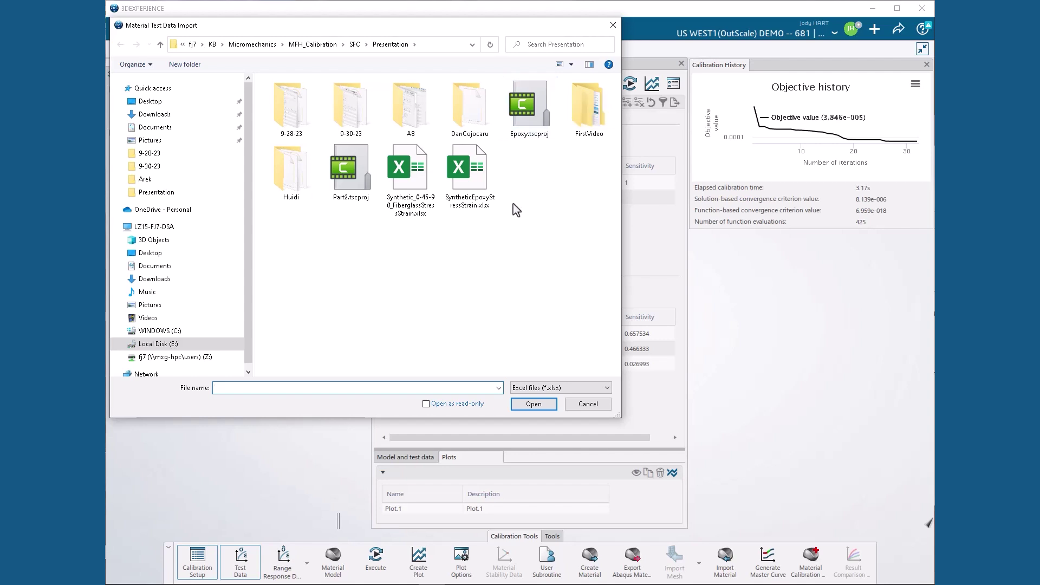
{"action": "left_click", "coordinate": [412, 176]}
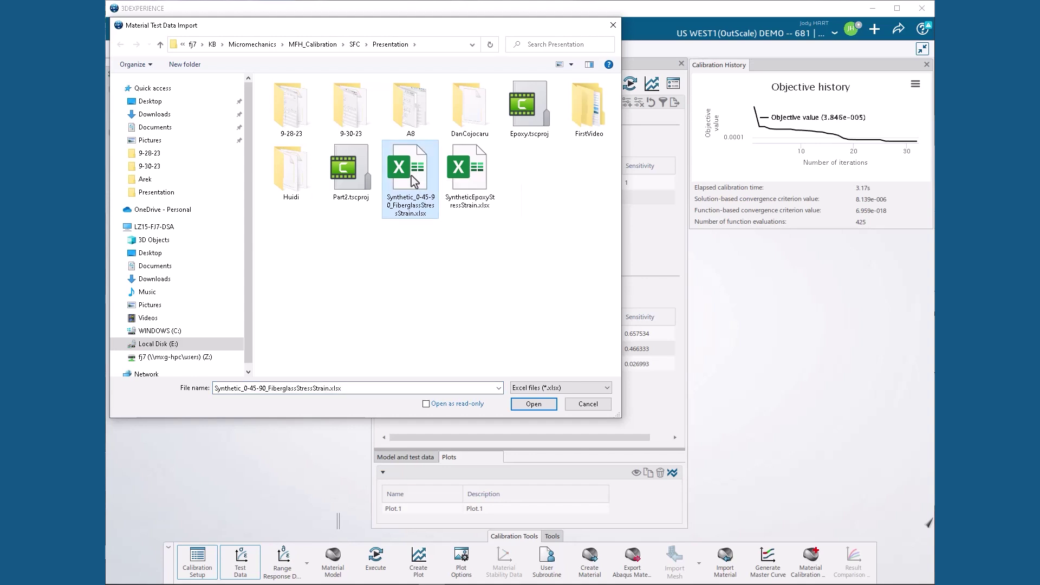
{"action": "left_click", "coordinate": [538, 406]}
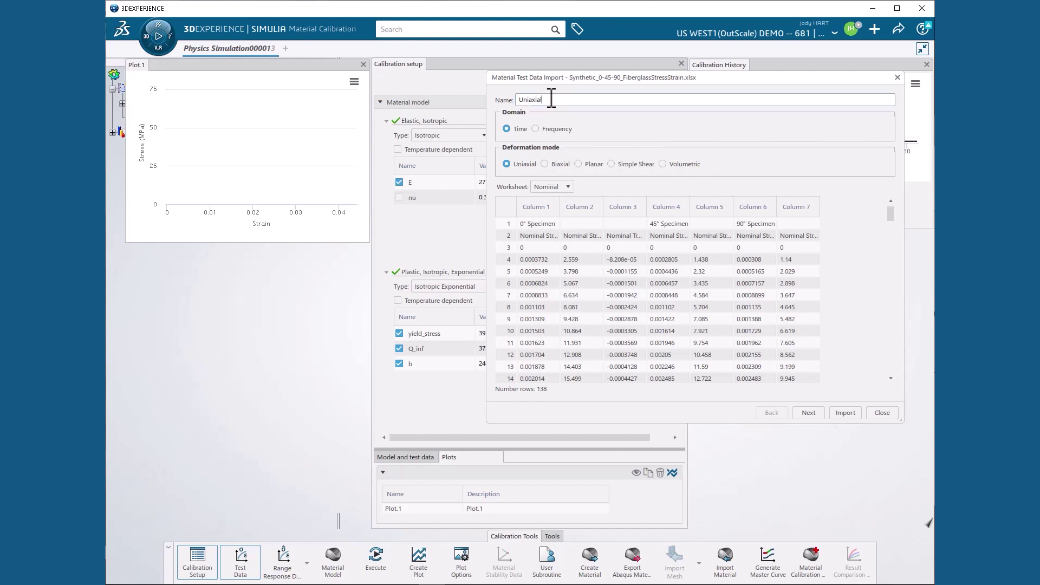
Step: Name the import Uniaxial_0 and inspect the worksheets and 0°, 45°, 90° specimen columns
{"action": "type", "text": "0"}
{"action": "left_click", "coordinate": [568, 187]}
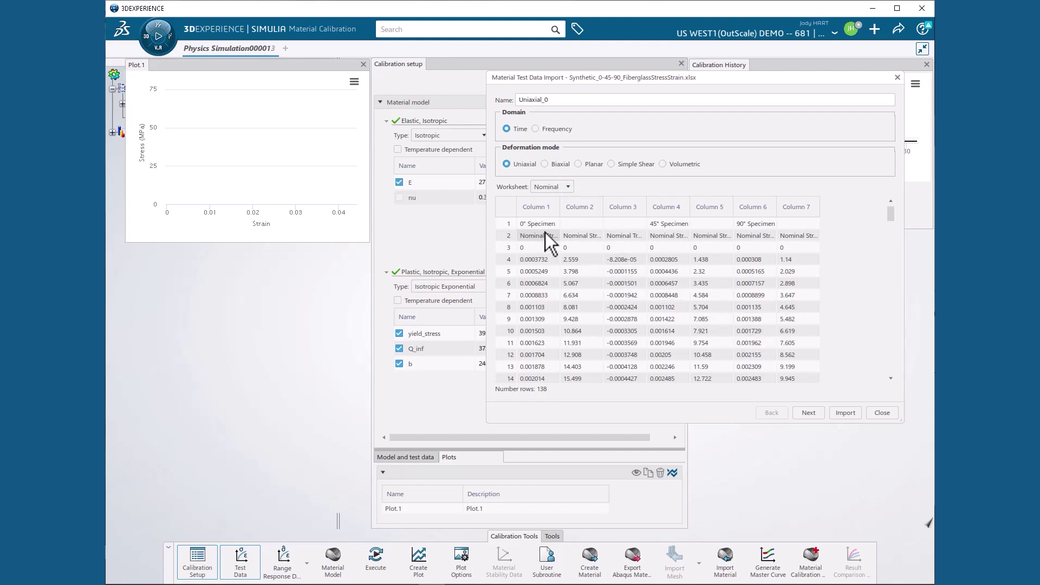
{"action": "left_click", "coordinate": [535, 205]}
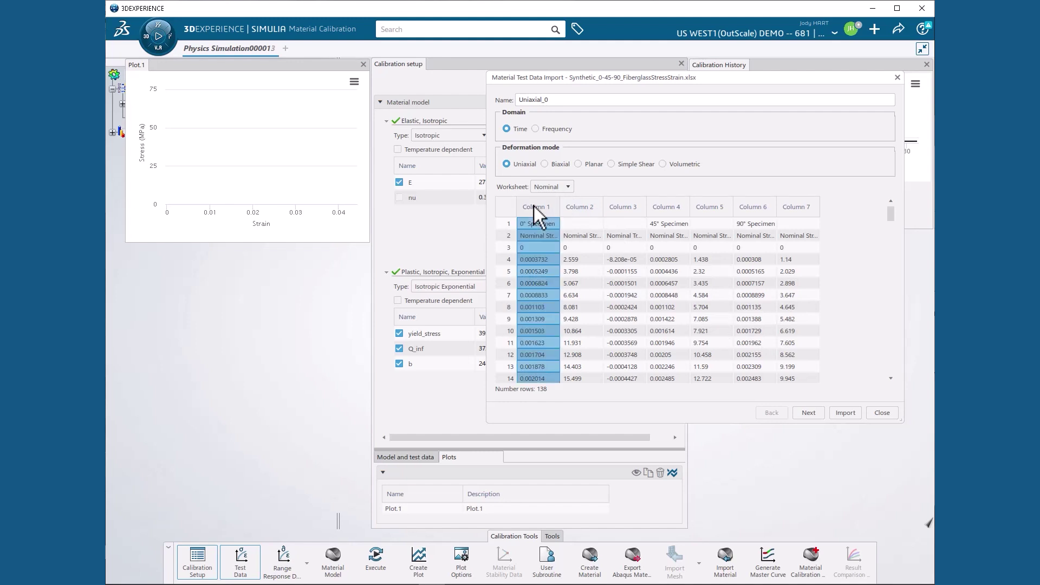
{"action": "left_click", "coordinate": [578, 209]}
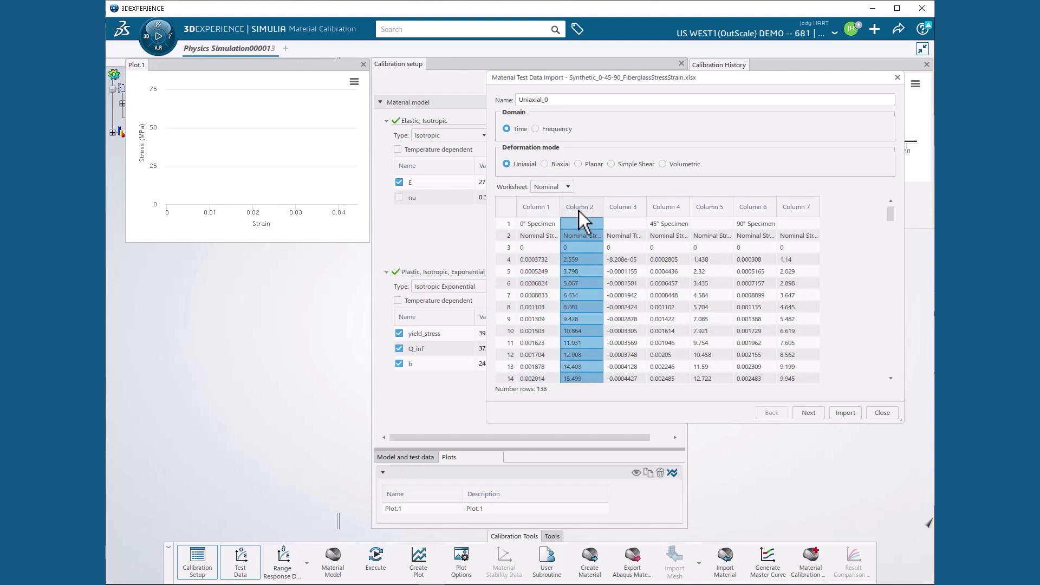
{"action": "left_click", "coordinate": [532, 211]}
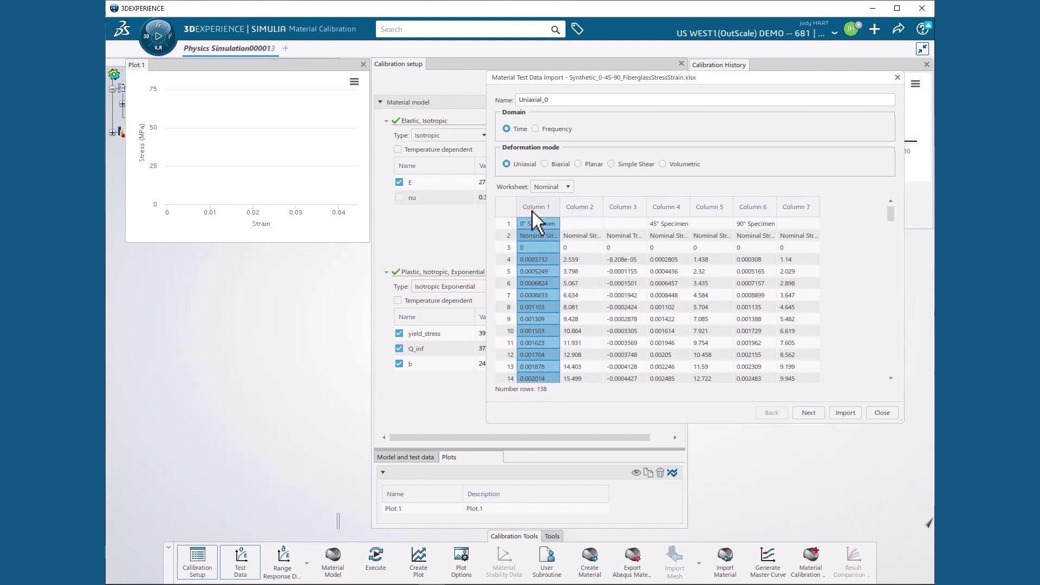
{"action": "left_click", "coordinate": [580, 209]}
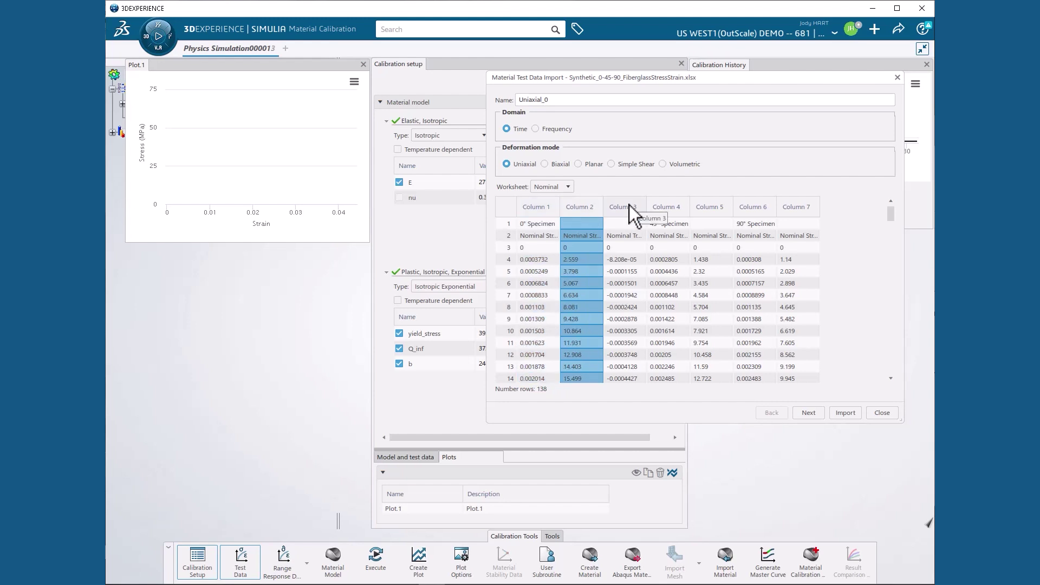
{"action": "left_click", "coordinate": [658, 223]}
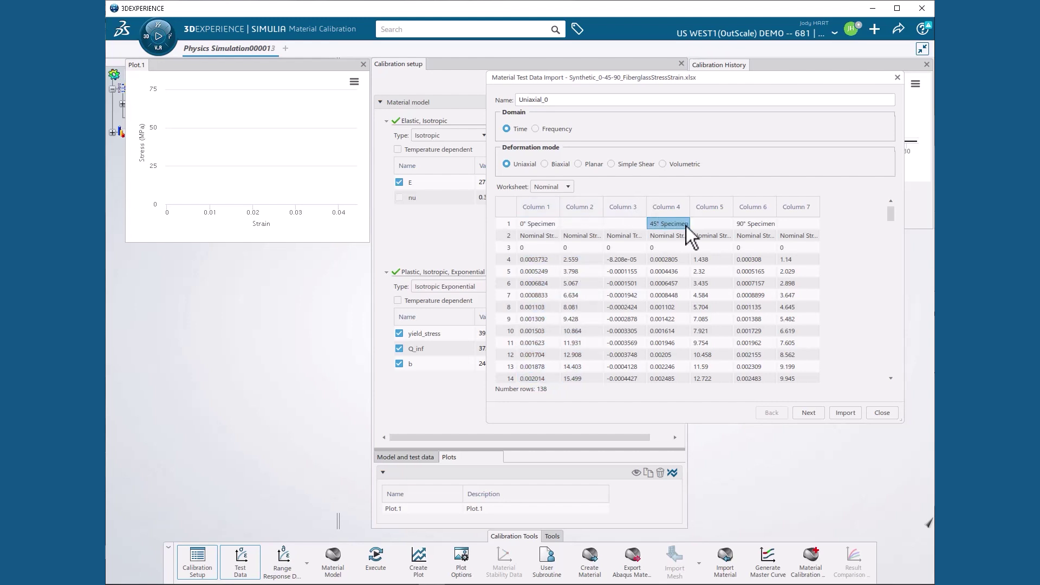
{"action": "left_click", "coordinate": [764, 222]}
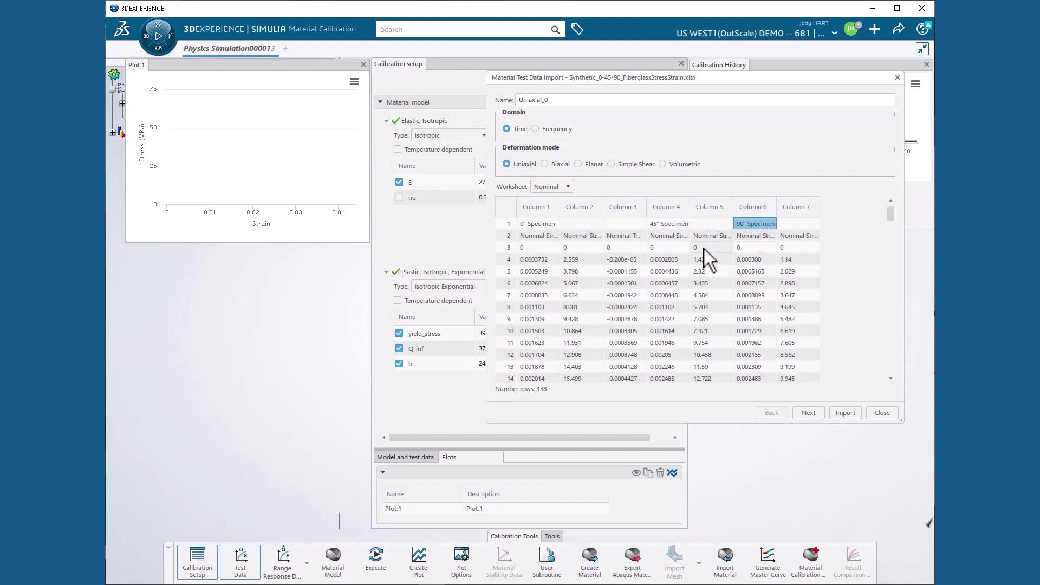
{"action": "left_click", "coordinate": [632, 234]}
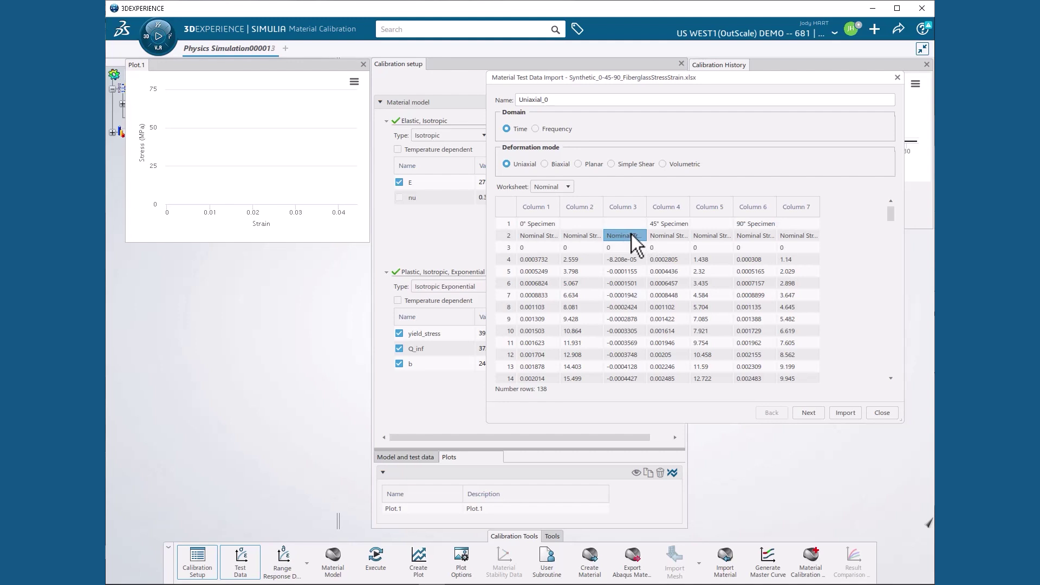
Step: Select Columns 1–2 from row 2 to row 126 and preview the 124-row 0° curve
{"action": "left_click", "coordinate": [532, 235]}
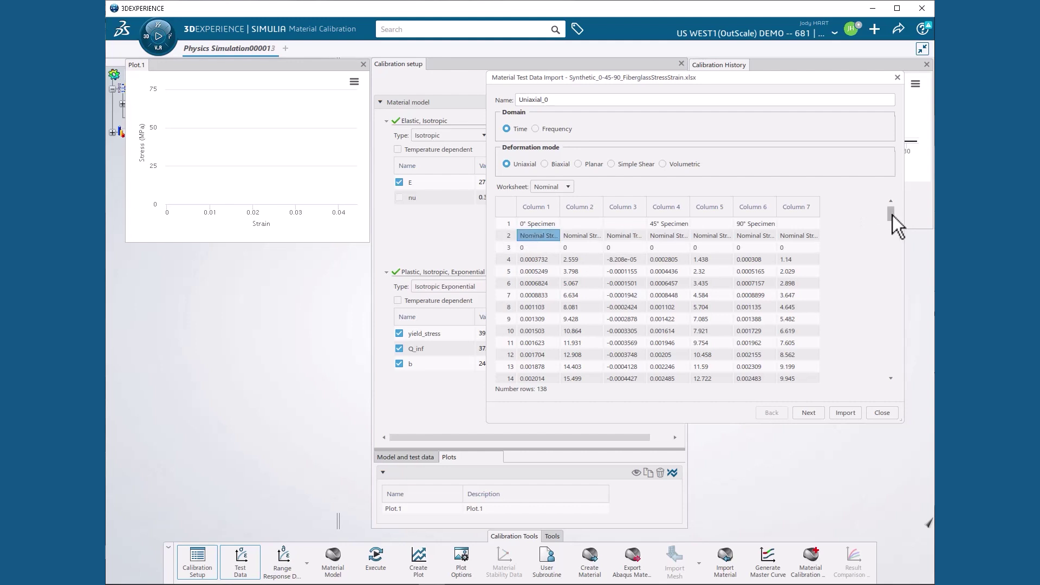
{"action": "left_click_drag", "start_coordinate": [893, 216], "coordinate": [863, 362]}
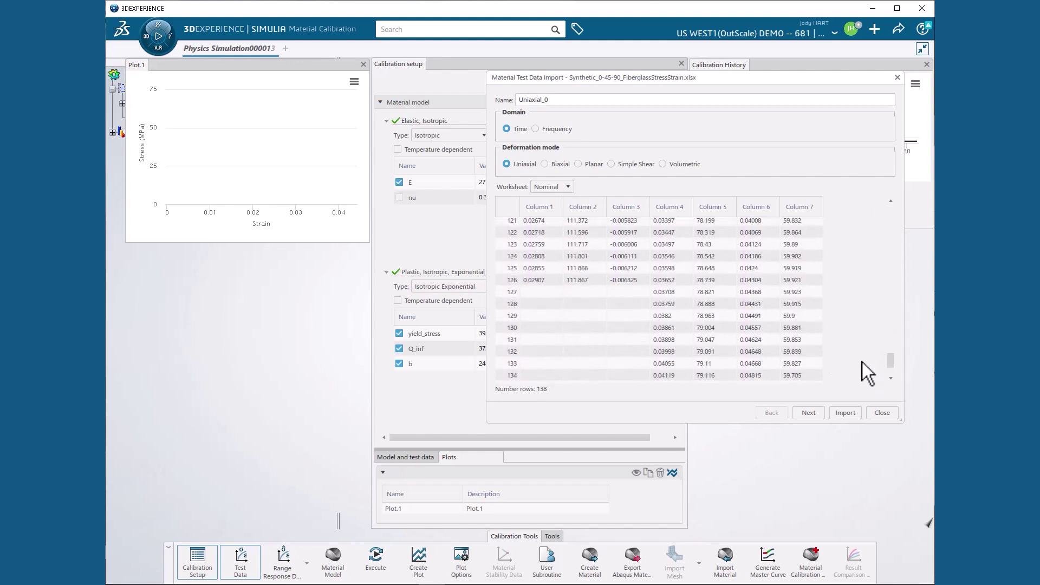
{"action": "left_click", "coordinate": [581, 275], "text": "shift"}
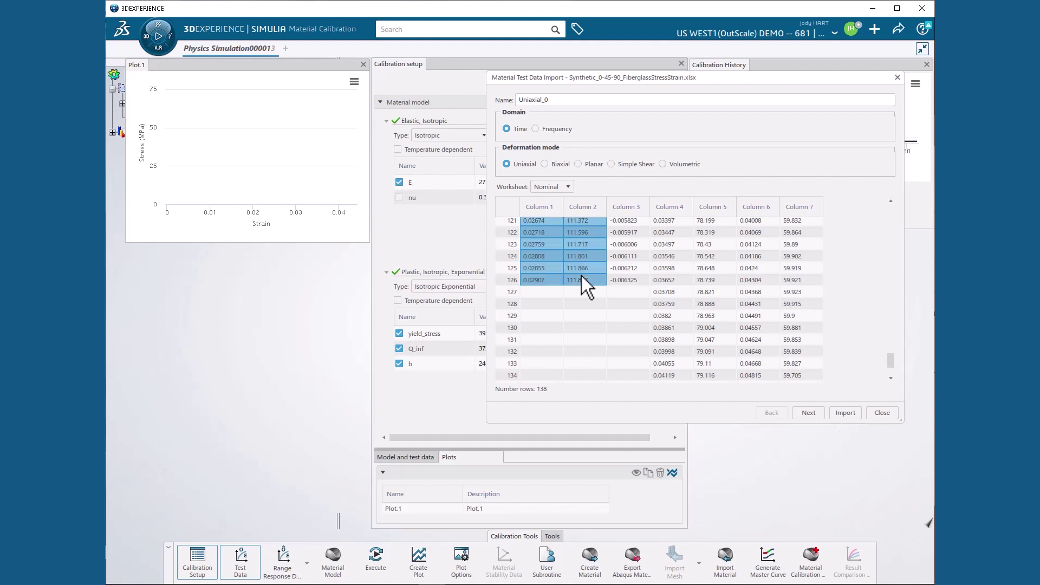
{"action": "left_click", "coordinate": [808, 413]}
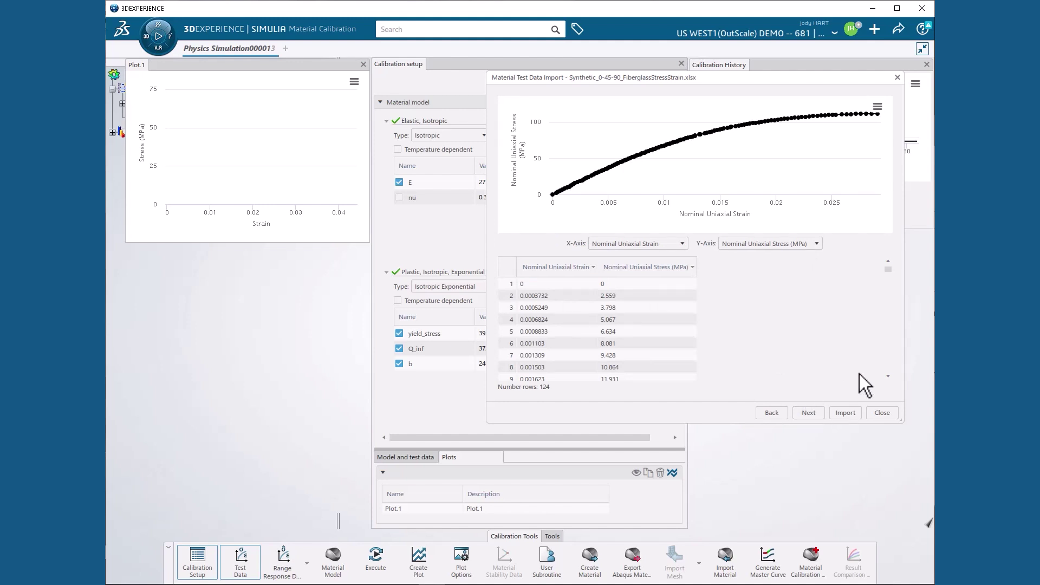
{"action": "left_click", "coordinate": [680, 245]}
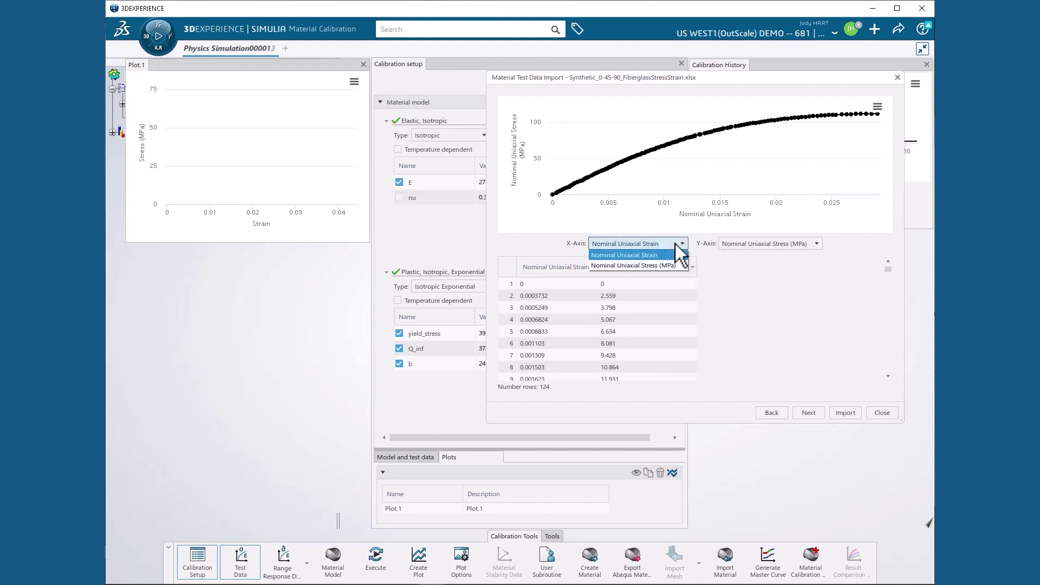
{"action": "left_click", "coordinate": [677, 247]}
{"action": "left_click", "coordinate": [771, 244]}
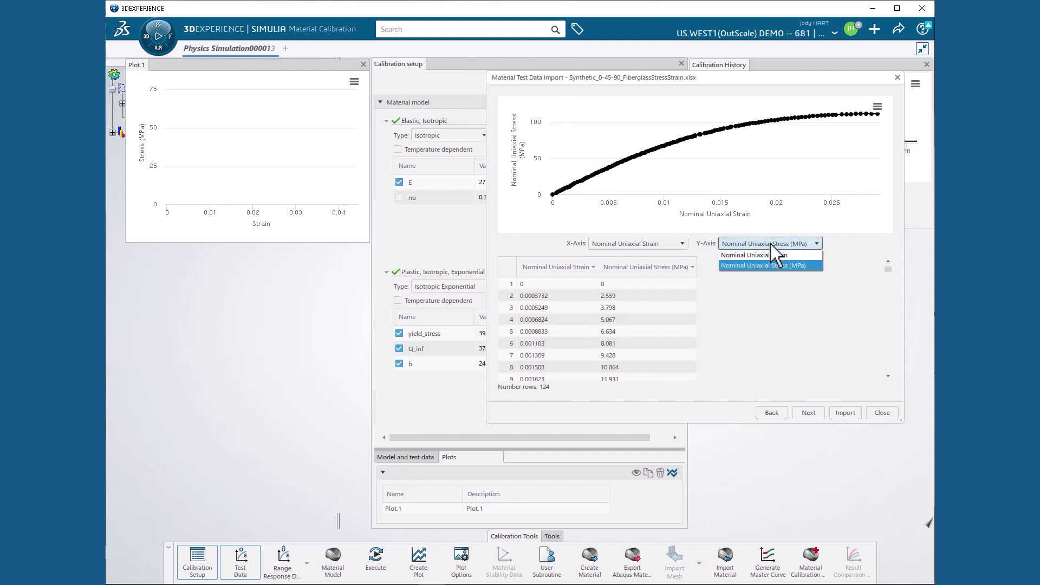
{"action": "left_click", "coordinate": [771, 244]}
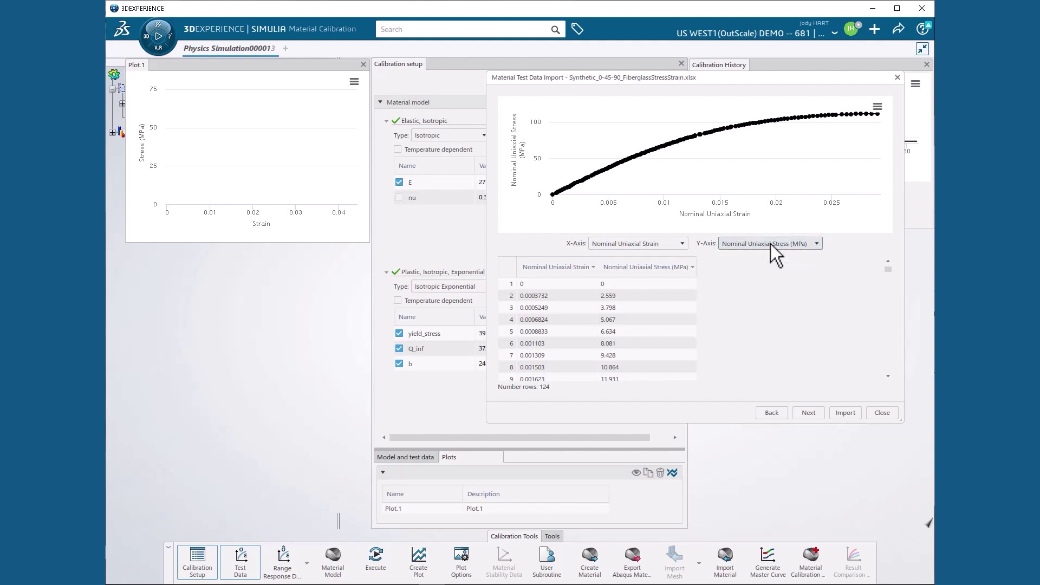
Step: Apply orientation to the 0° import with a 0deg rotation, 293.15 K and strain rate 0.01_s
{"action": "left_click", "coordinate": [808, 413]}
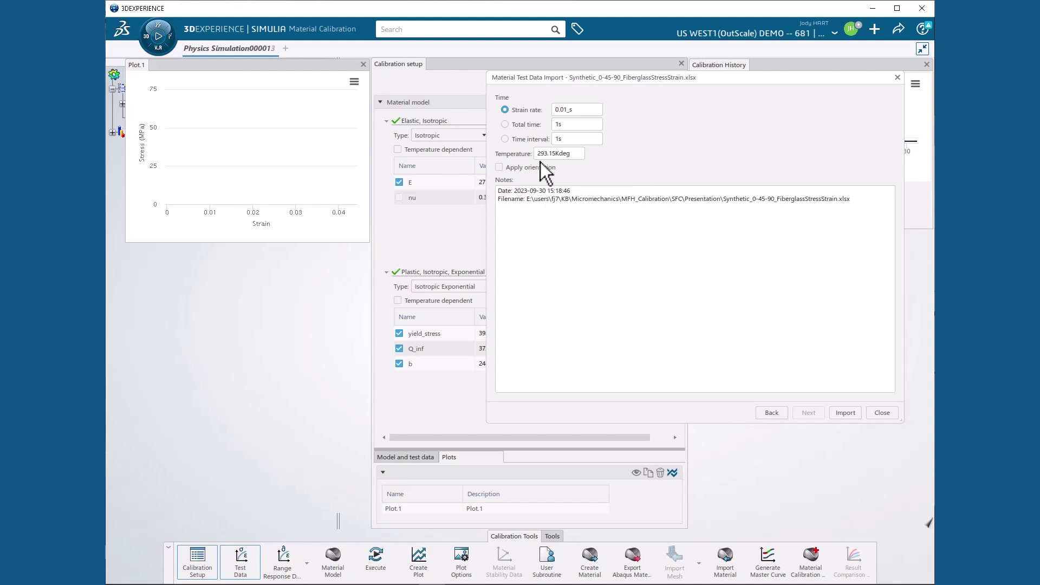
{"action": "left_click", "coordinate": [499, 167]}
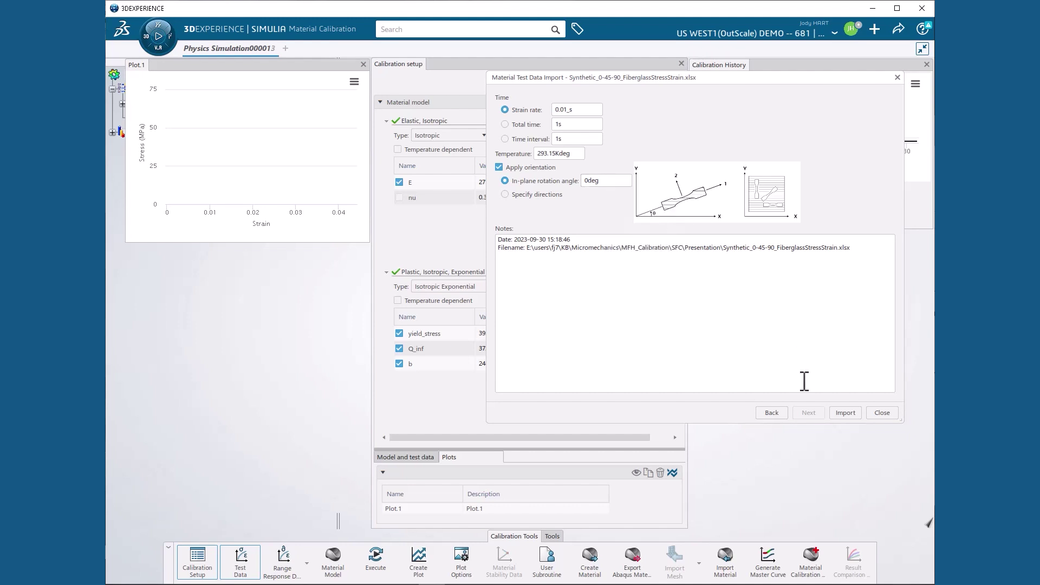
Step: Import Uniaxial_0 into Plot.1 and name the next dataset Uniaxial_45
{"action": "left_click", "coordinate": [846, 413]}
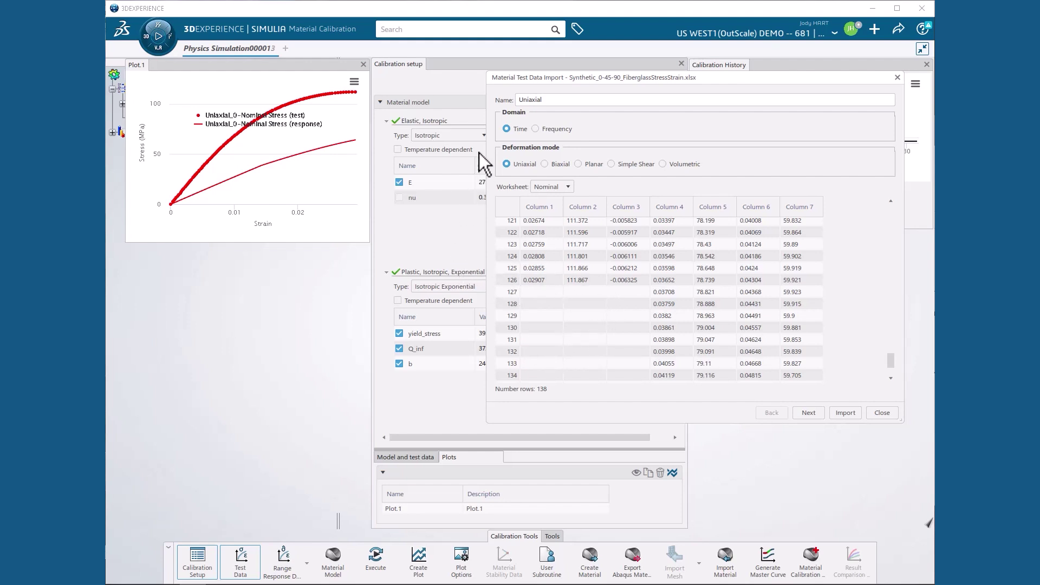
{"action": "double_click", "coordinate": [544, 99]}
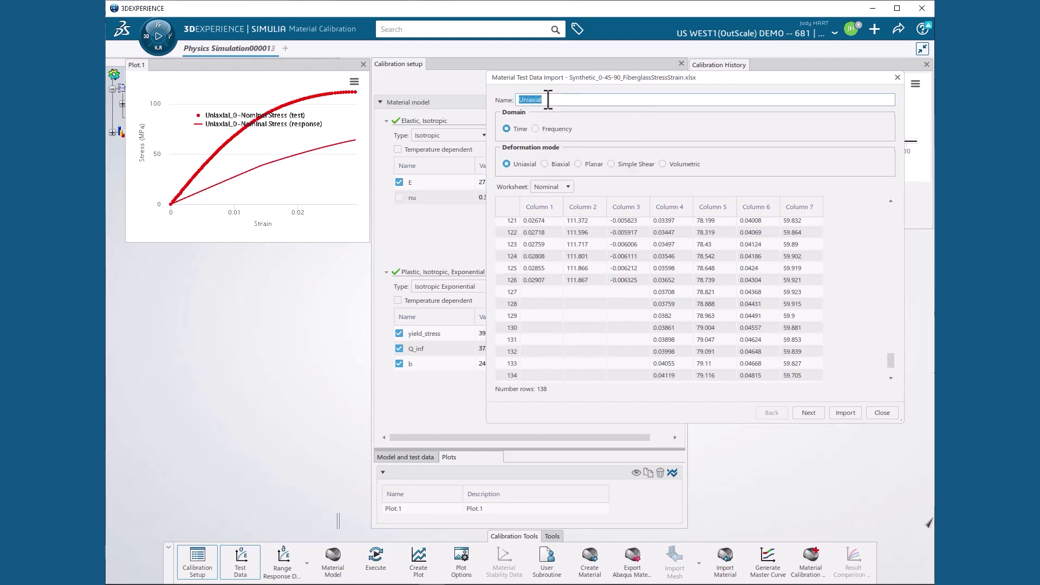
{"action": "left_click", "coordinate": [548, 100]}
{"action": "type", "text": "_45"}
Step: Select Columns 4–5 down to row 134 and preview the 132-row 45° curve
{"action": "left_click_drag", "start_coordinate": [894, 361], "coordinate": [890, 207]}
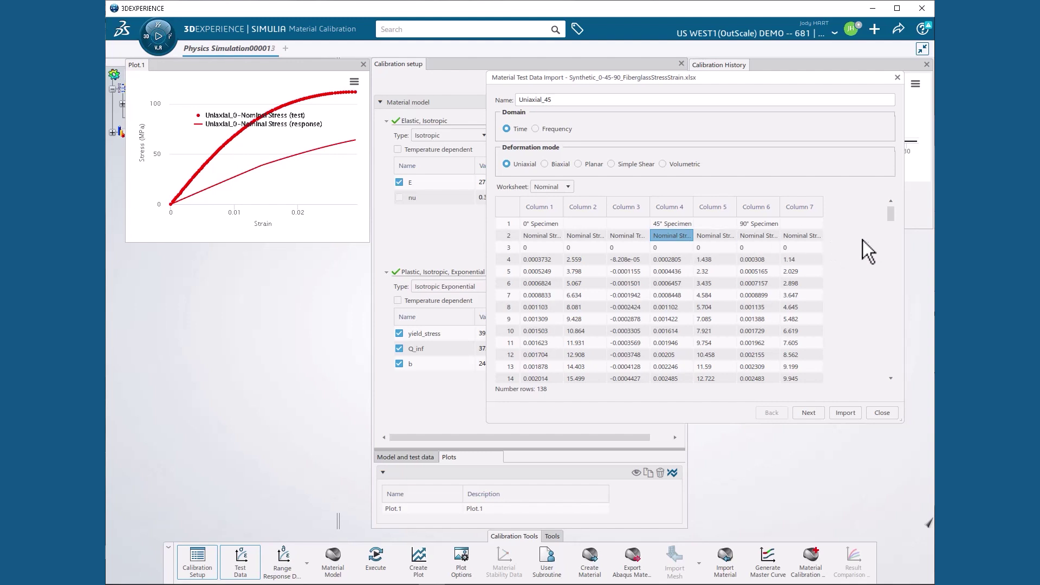
{"action": "left_click_drag", "start_coordinate": [892, 212], "coordinate": [882, 367]}
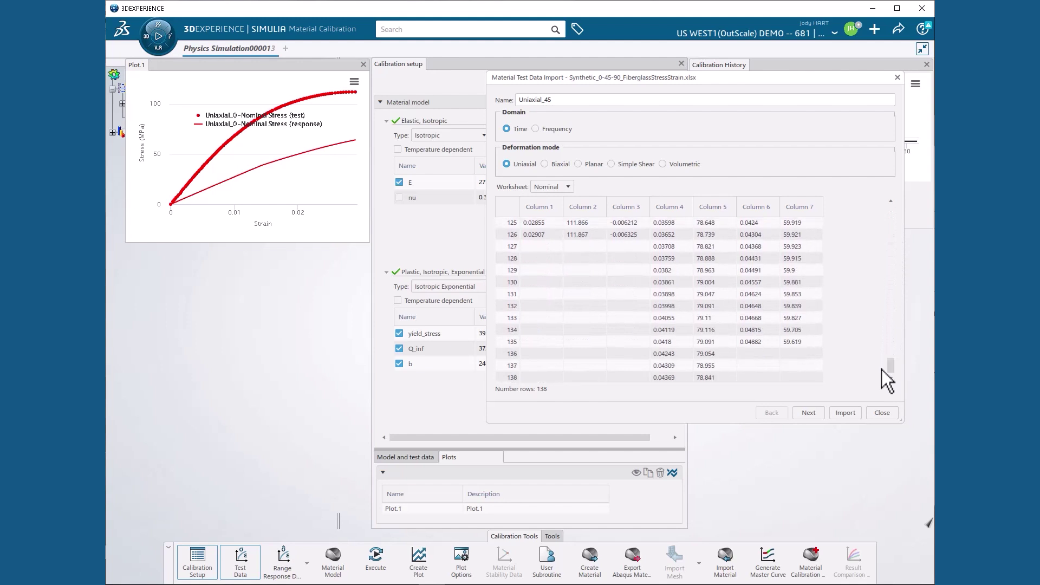
{"action": "left_click", "coordinate": [704, 331], "text": "shift"}
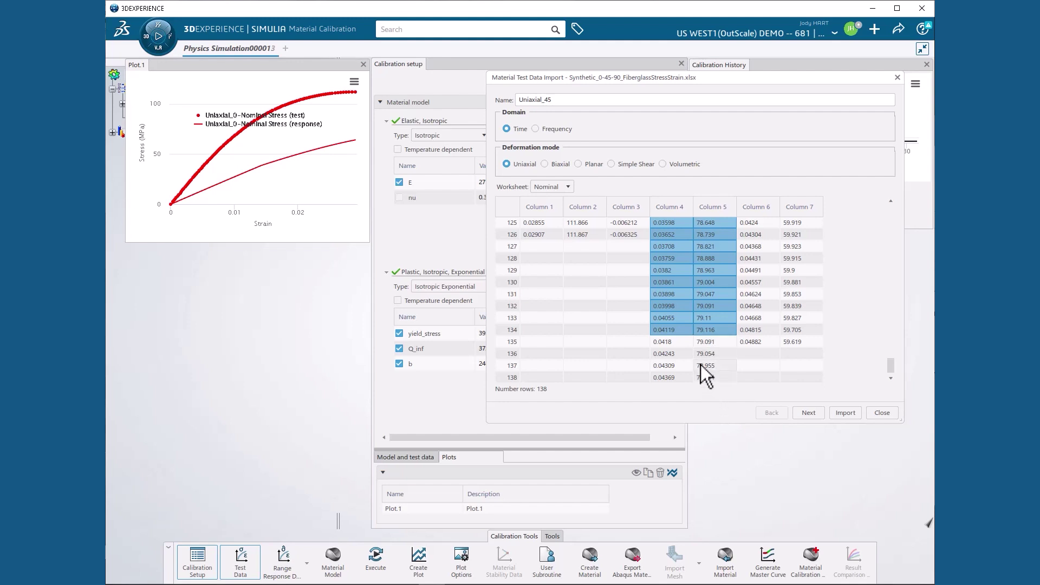
{"action": "left_click", "coordinate": [810, 415]}
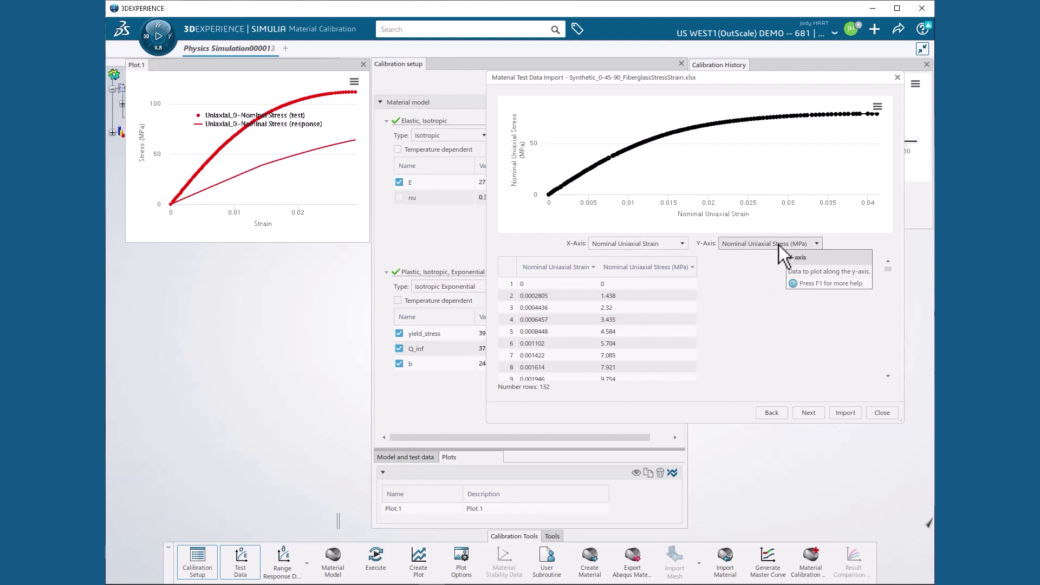
Step: Import the 45° data with orientation applied at a 45deg in-plane rotation angle
{"action": "left_click", "coordinate": [814, 415]}
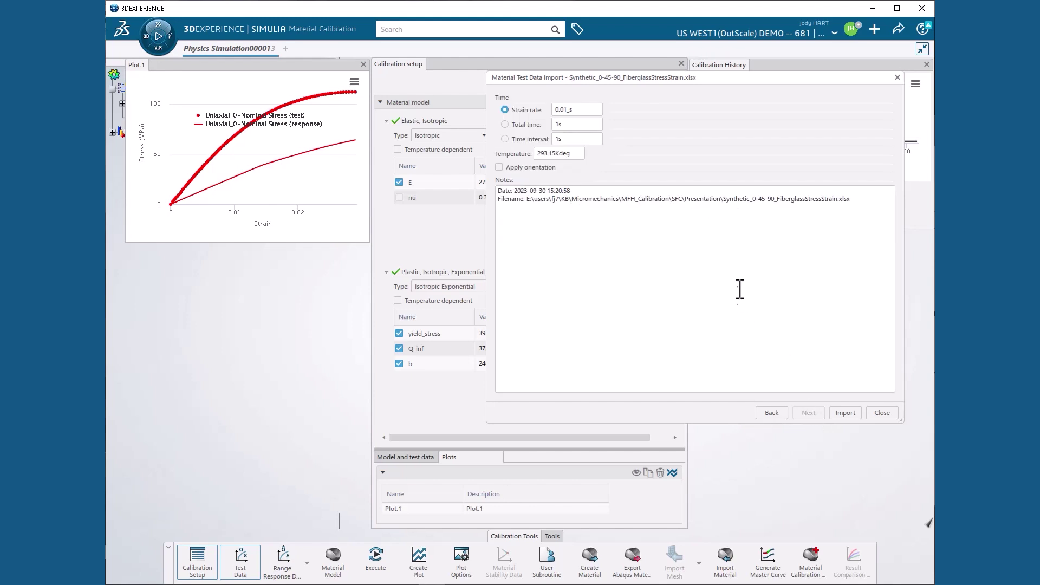
{"action": "left_click", "coordinate": [499, 168]}
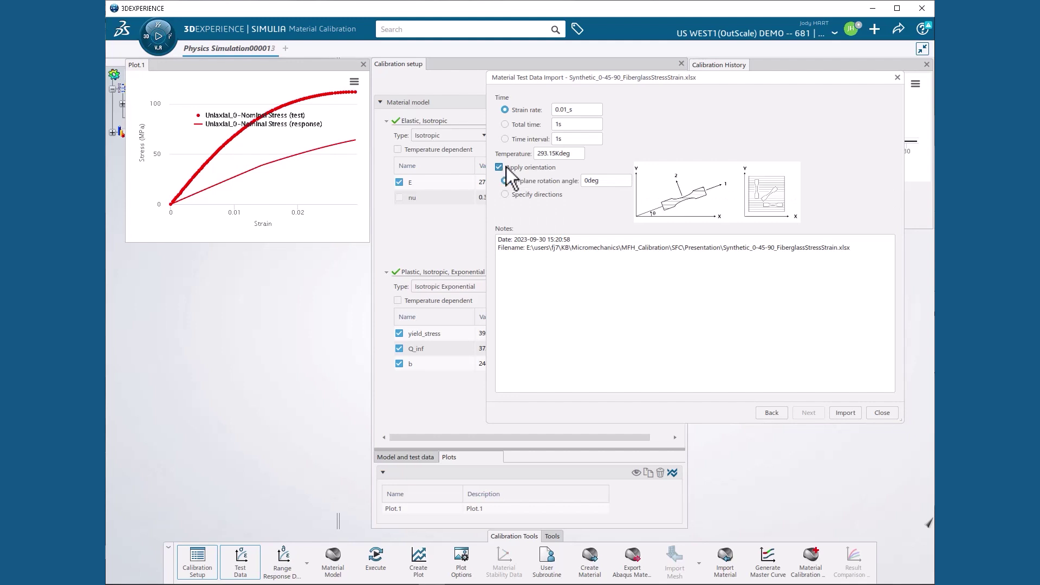
{"action": "double_click", "coordinate": [591, 181]}
{"action": "type", "text": "45deg"}
{"action": "left_click", "coordinate": [847, 412]}
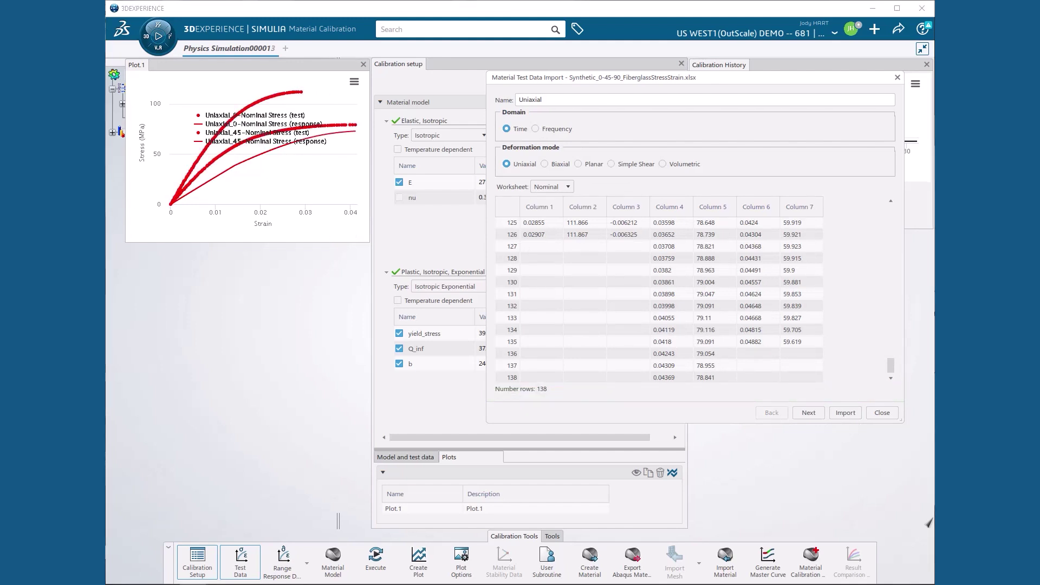
Step: Rename the dataset Uniaxial_90 and select Columns 6–7 from row 2 to row 127
{"action": "double_click", "coordinate": [557, 99]}
{"action": "left_click", "coordinate": [558, 99]}
{"action": "type", "text": "_90"}
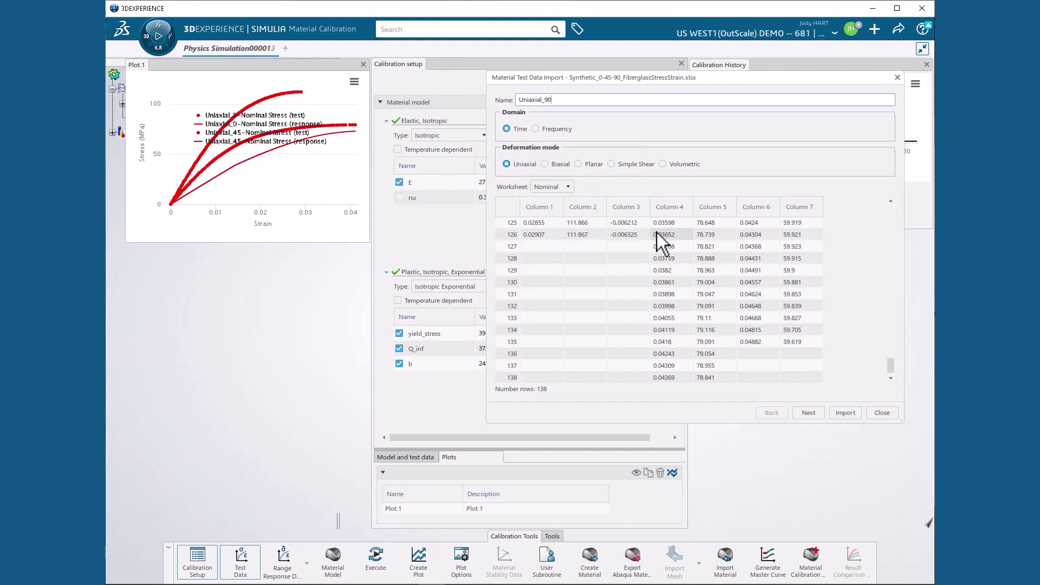
{"action": "left_click_drag", "start_coordinate": [891, 366], "coordinate": [889, 194]}
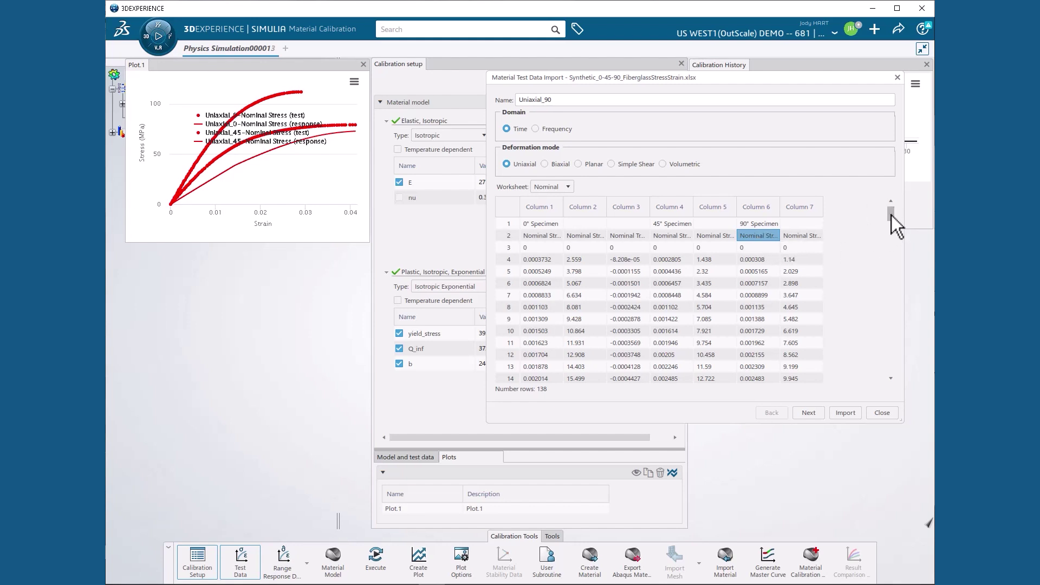
{"action": "left_click_drag", "start_coordinate": [892, 215], "coordinate": [895, 369]}
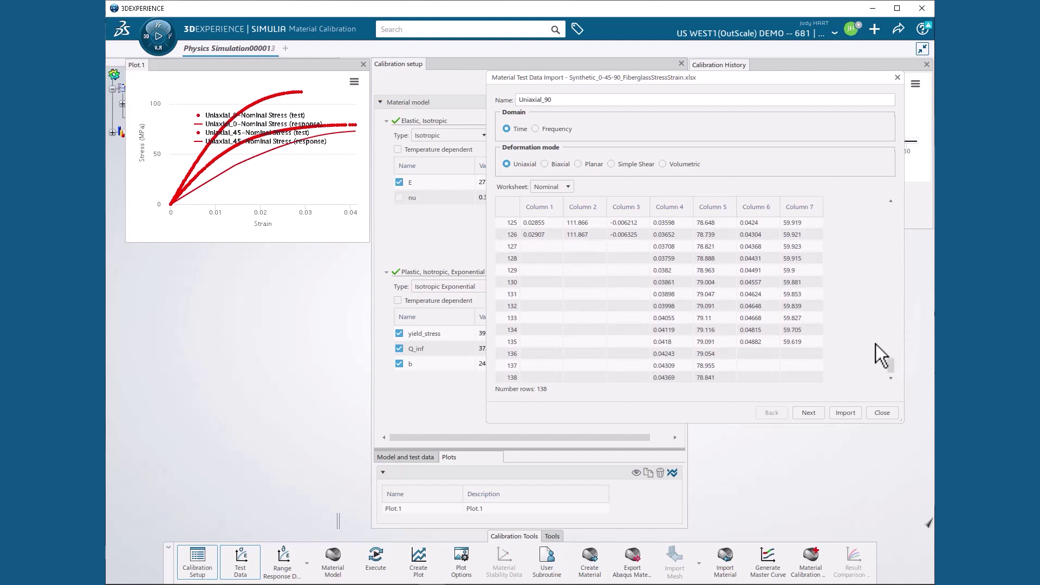
{"action": "left_click", "coordinate": [792, 248], "text": "shift"}
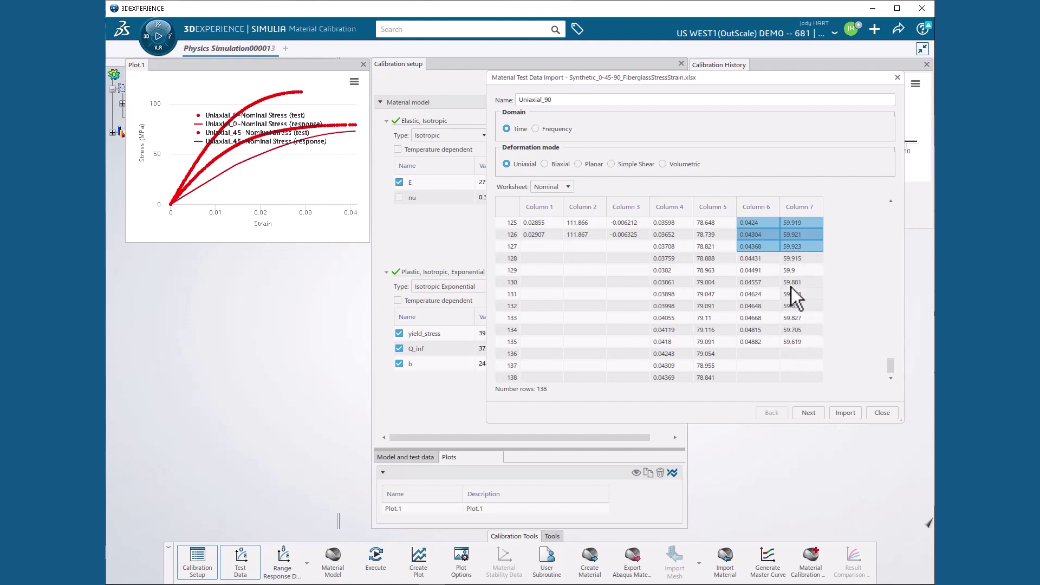
Step: Preview Columns 6–7 as a 125-row 90° stress–strain curve levelling near 60 MPa
{"action": "left_click", "coordinate": [815, 415]}
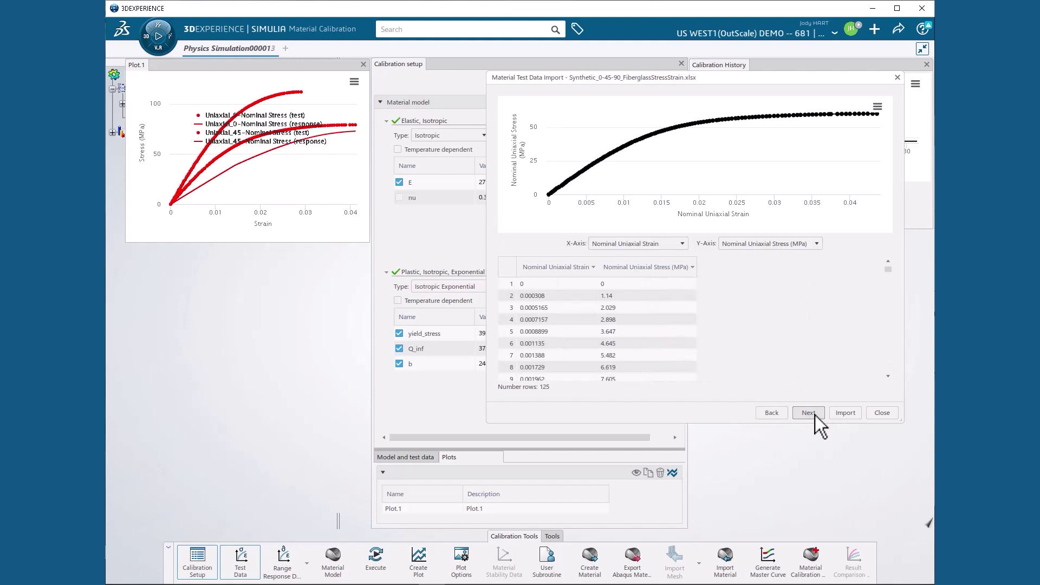